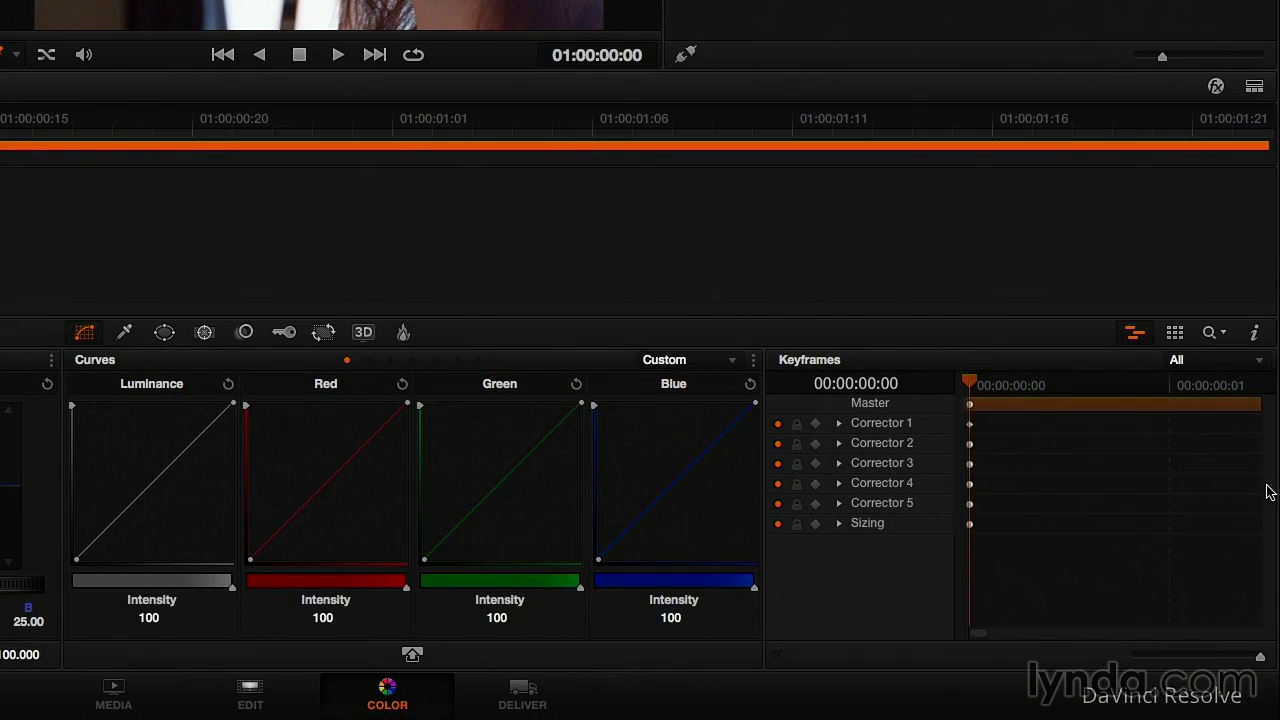
Widen the Keyframes editor across the full lower panel, hiding the Curves panel.
{"action": "left_click", "coordinate": [778, 655]}
{"action": "left_click", "coordinate": [776, 660]}
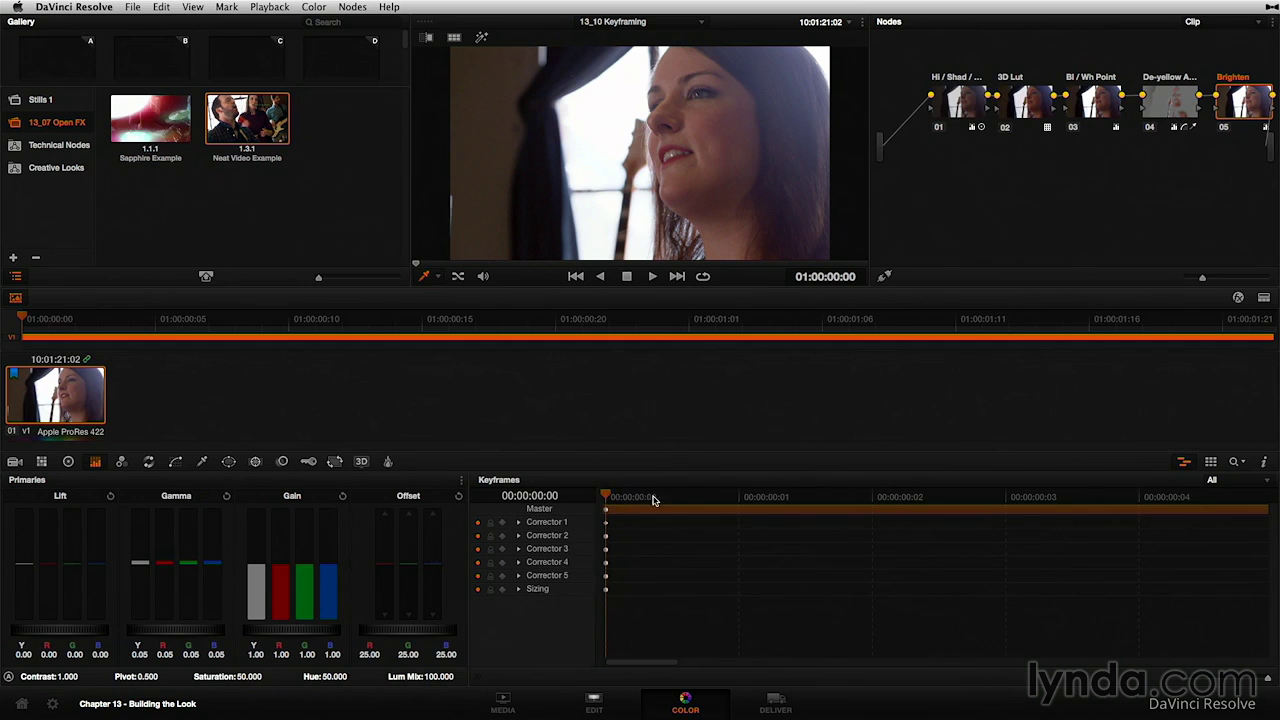
Scrub through the portrait clip and zoom out the Keyframes timeline to show more duration.
{"action": "left_click_drag", "start_coordinate": [797, 500], "coordinate": [1247, 497]}
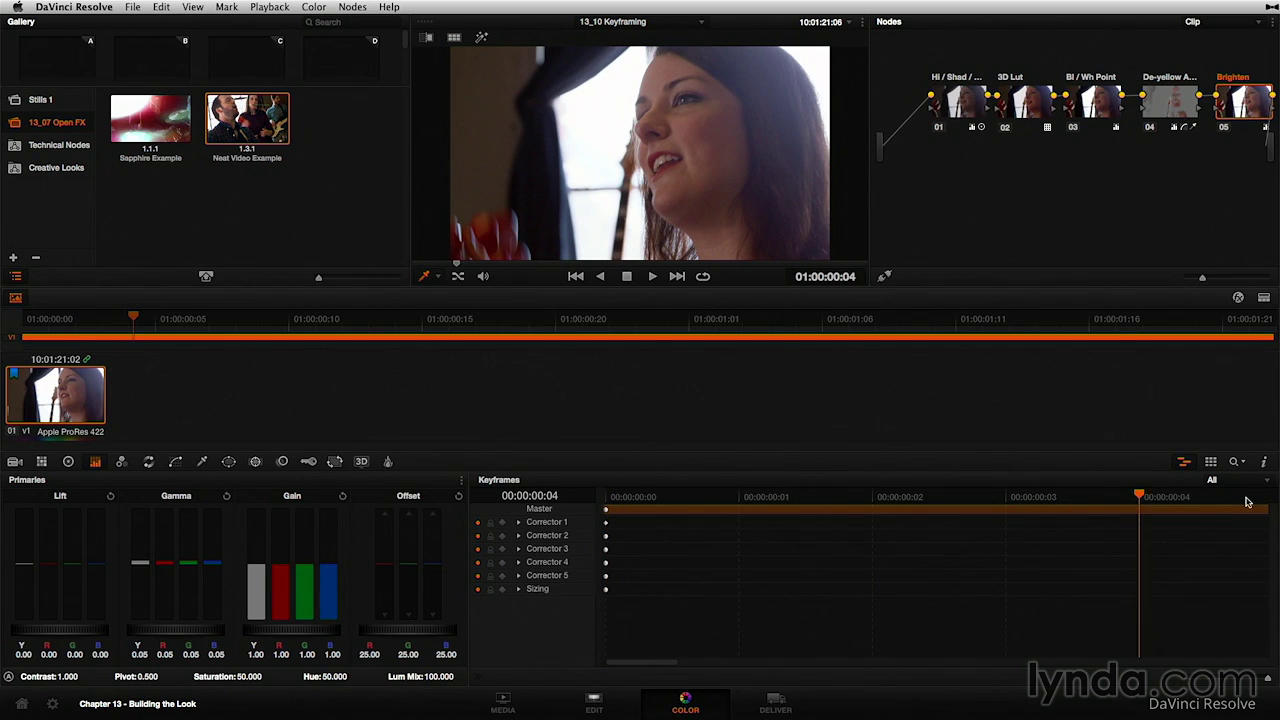
{"action": "left_click_drag", "start_coordinate": [866, 500], "coordinate": [733, 499]}
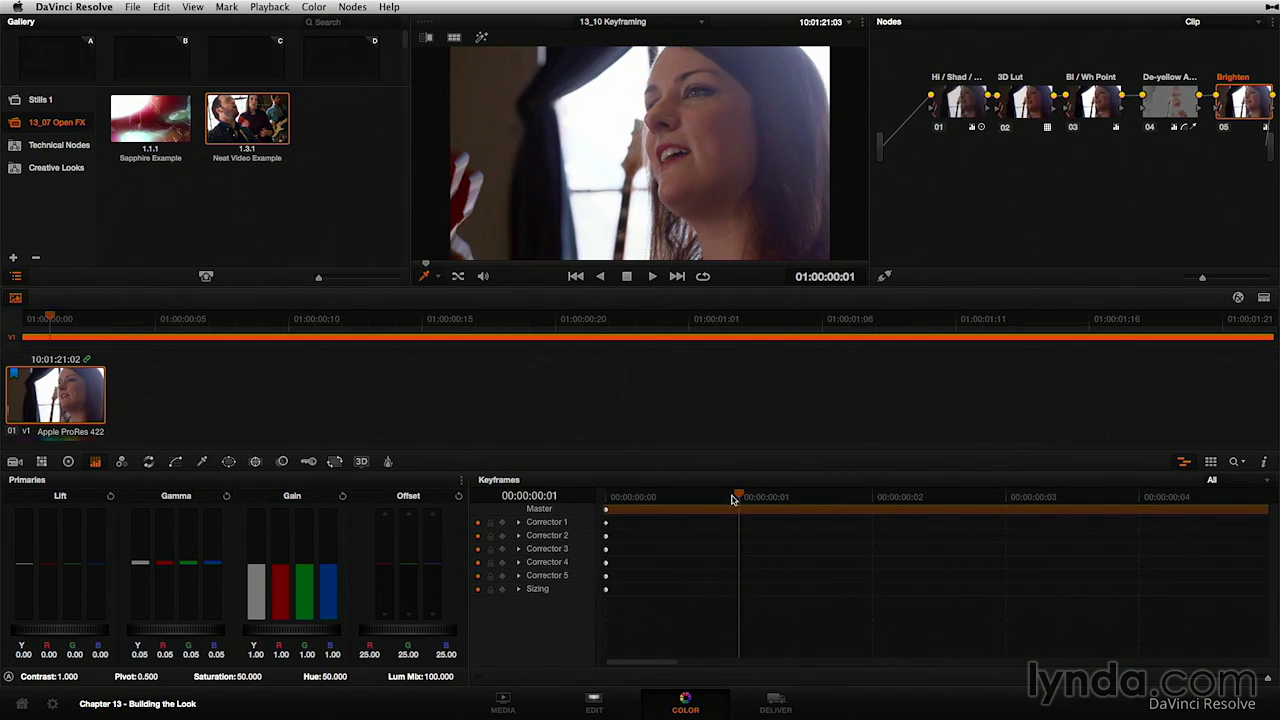
{"action": "left_click", "coordinate": [830, 501]}
{"action": "left_click_drag", "start_coordinate": [76, 319], "coordinate": [1192, 322]}
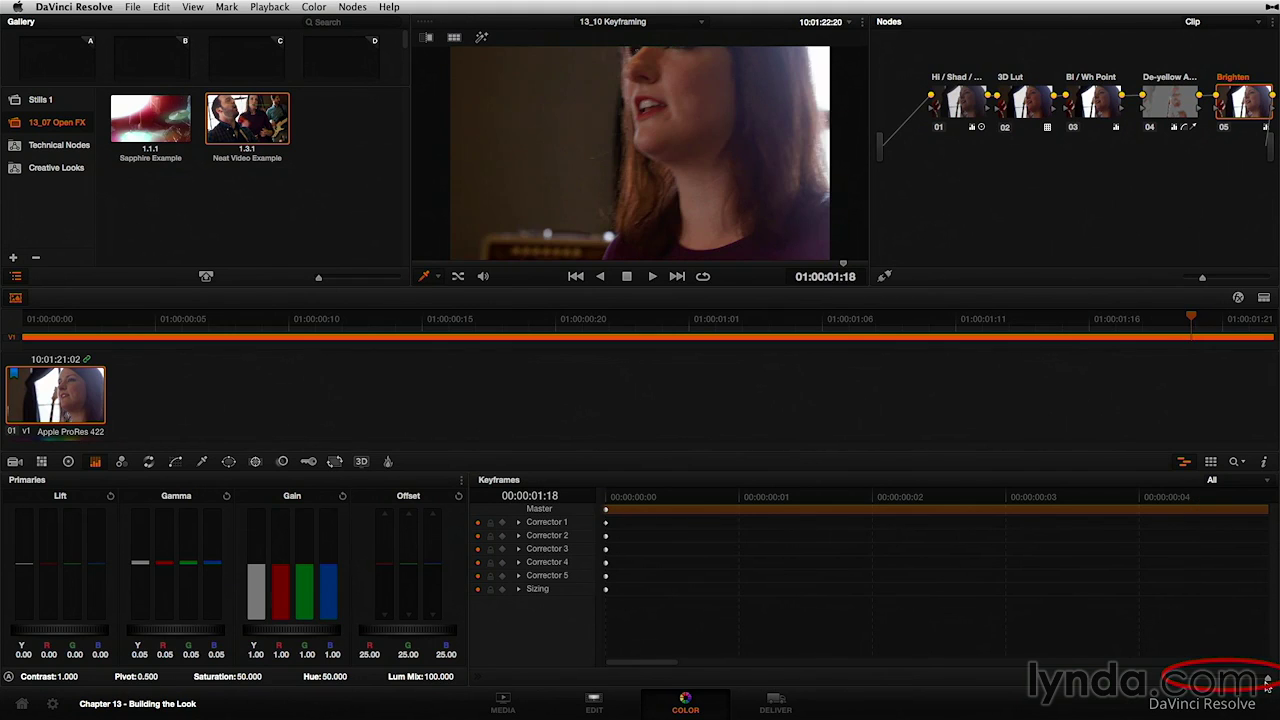
{"action": "left_click_drag", "start_coordinate": [1268, 679], "coordinate": [1183, 680]}
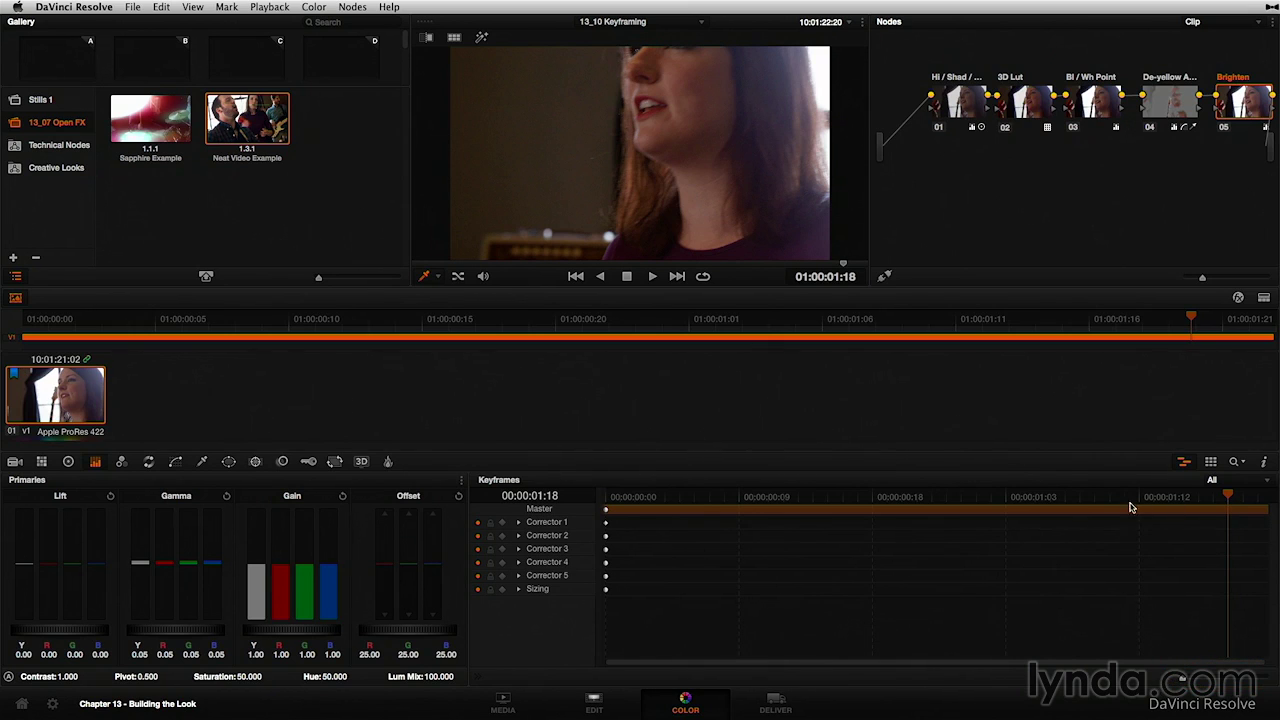
{"action": "left_click_drag", "start_coordinate": [1172, 497], "coordinate": [935, 497]}
Return to the clip start and toggle node 05's Brighten correction off and on to compare.
{"action": "key", "text": "Home"}
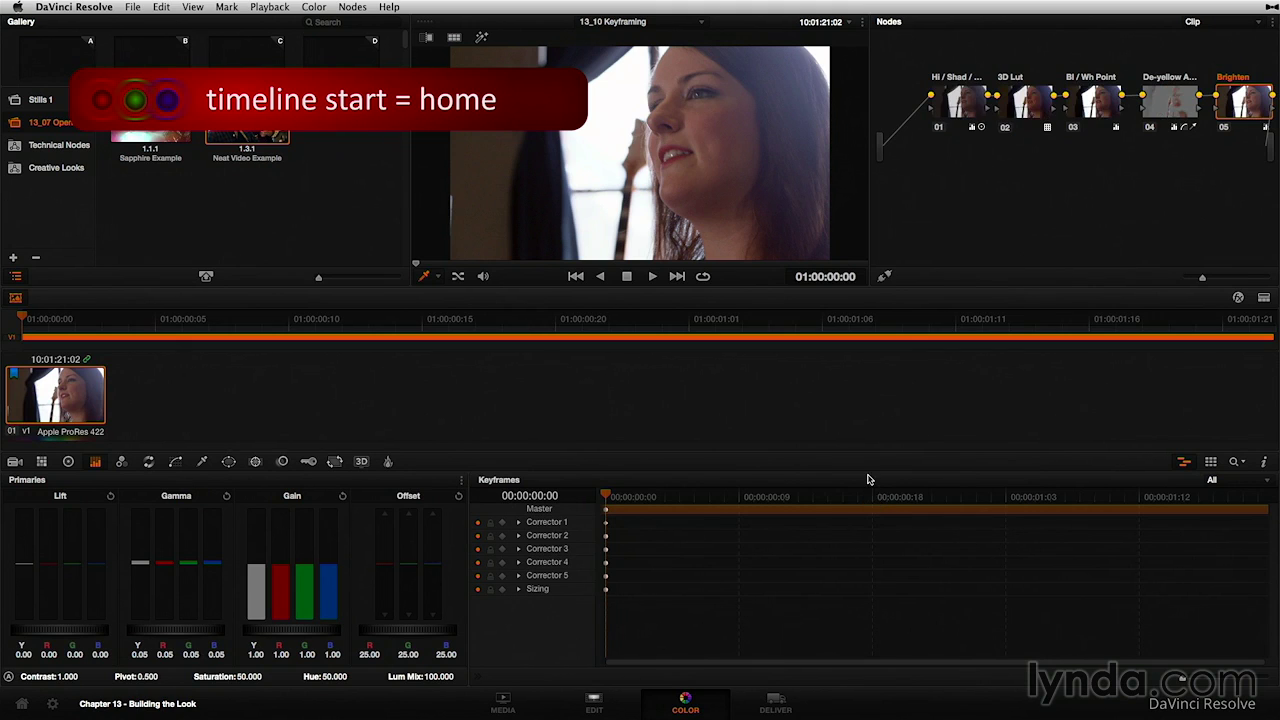
{"action": "left_click", "coordinate": [1224, 127]}
{"action": "left_click", "coordinate": [1224, 127]}
{"action": "left_click", "coordinate": [1224, 127]}
{"action": "left_click", "coordinate": [1224, 127]}
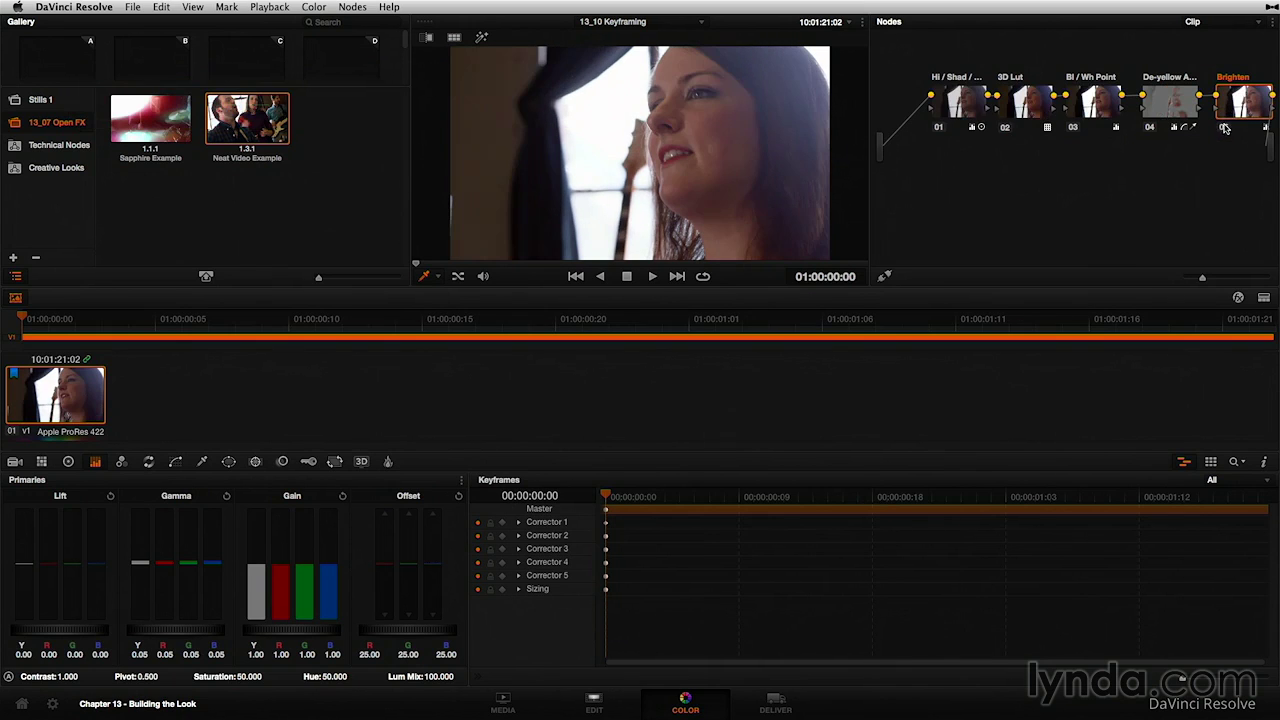
Toggle Corrector 5 off and back on in the track list, then show primaries as Color Wheels.
{"action": "left_click", "coordinate": [477, 577]}
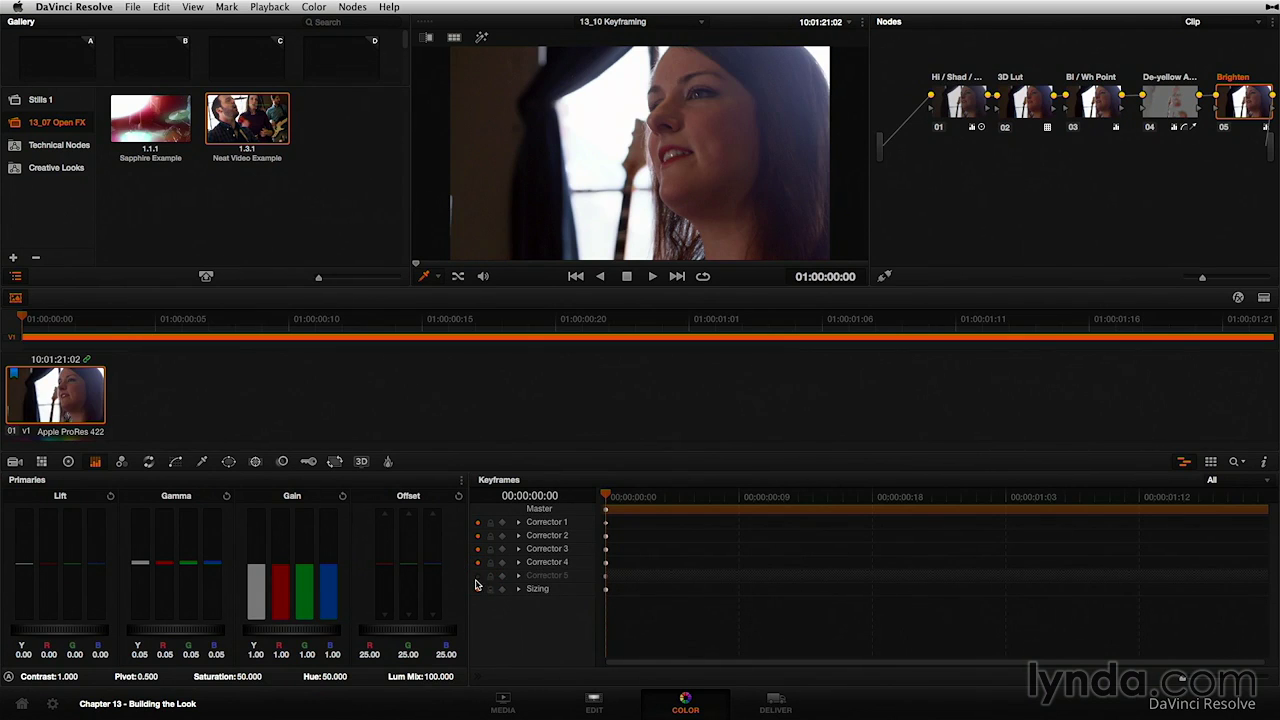
{"action": "left_click", "coordinate": [477, 577]}
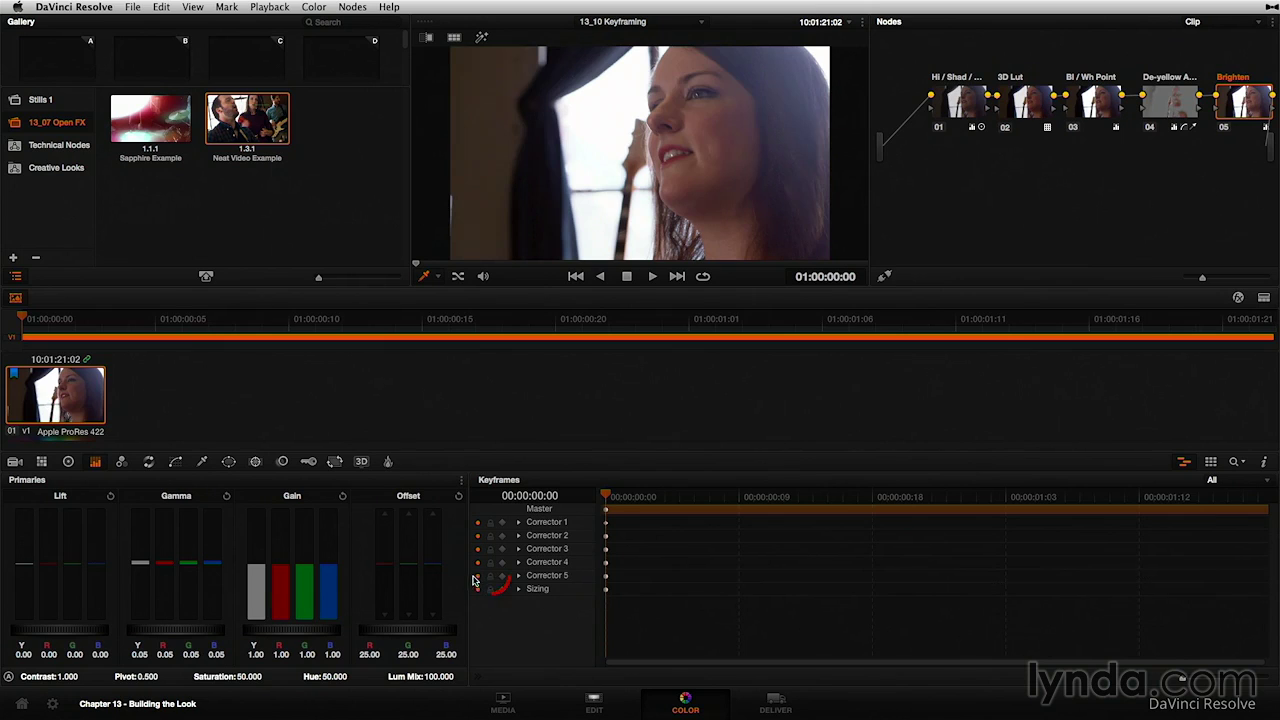
{"action": "left_click", "coordinate": [490, 577]}
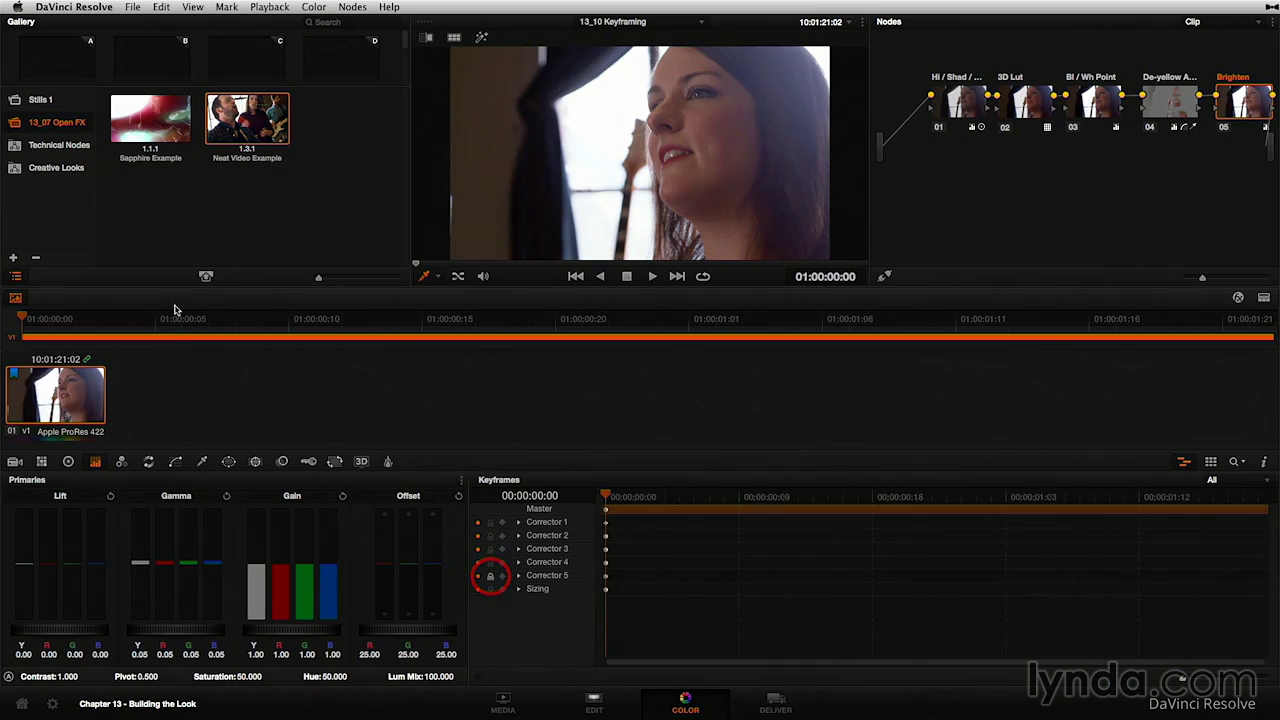
{"action": "left_click", "coordinate": [70, 462]}
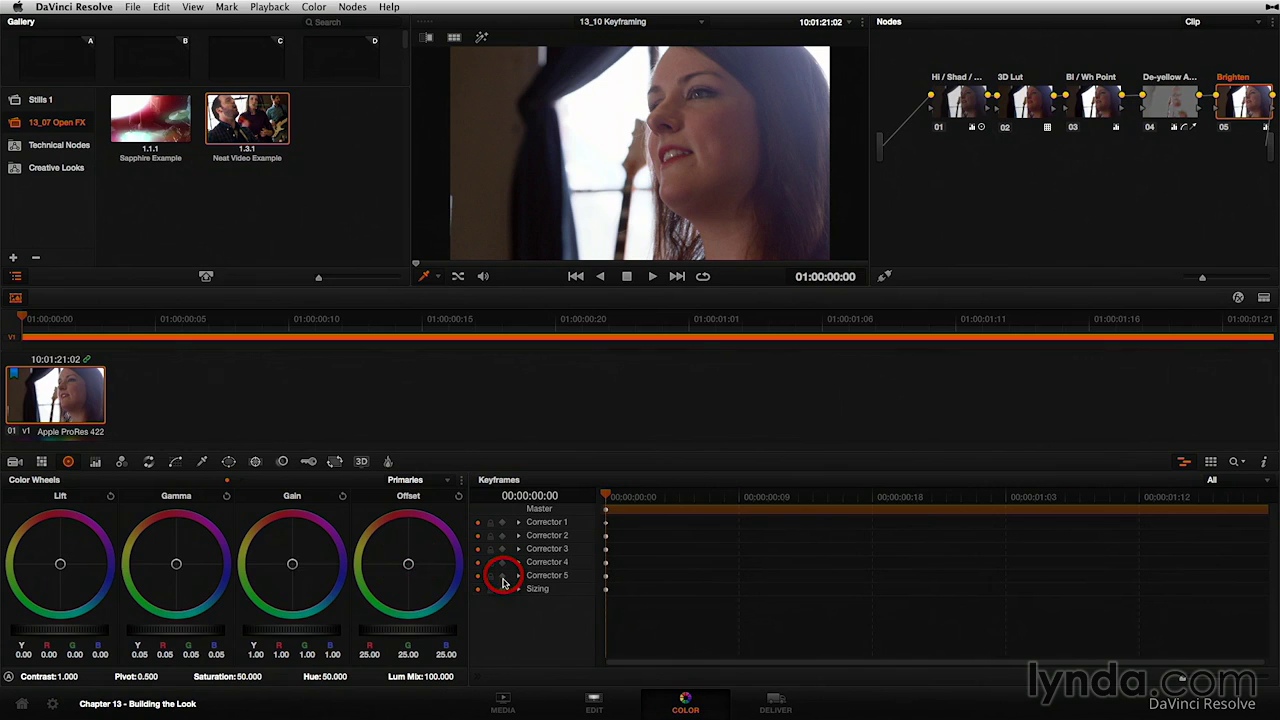
Animate Corrector 5 gain from red at 00:00:00:20 to magenta at 00:00:01:10, then delete those keyframes.
{"action": "left_click", "coordinate": [903, 500]}
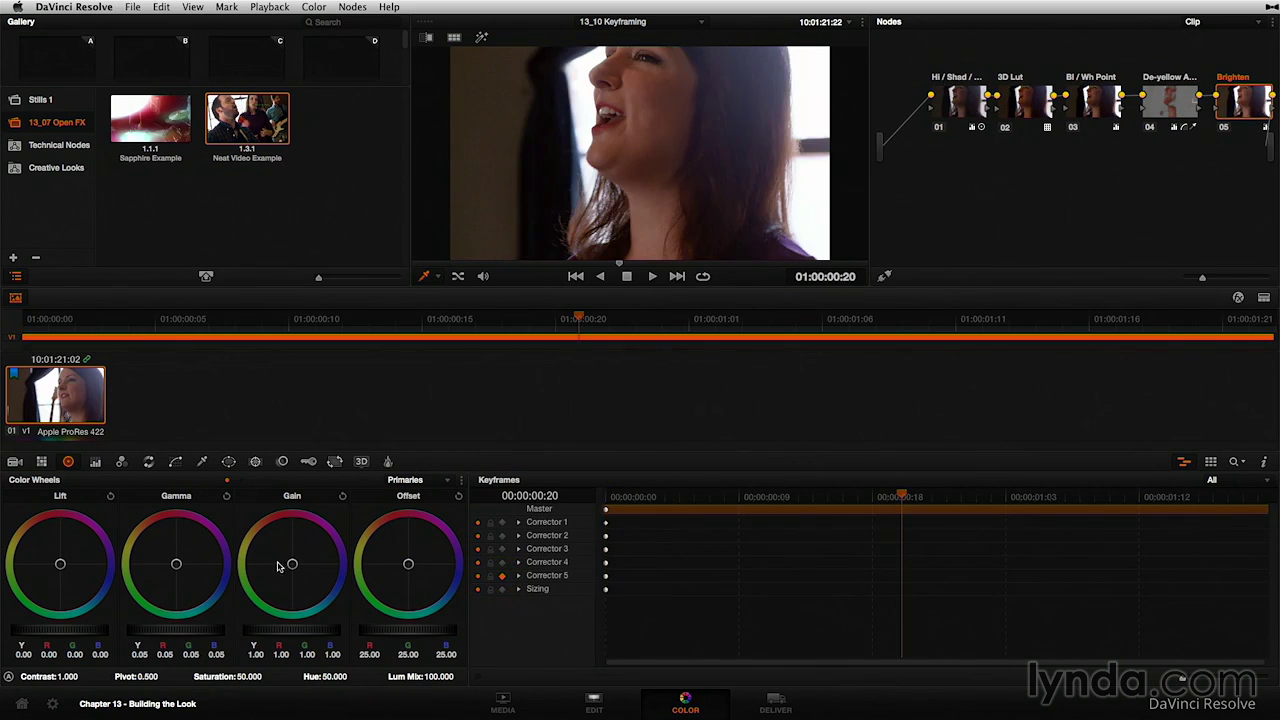
{"action": "left_click_drag", "start_coordinate": [292, 566], "coordinate": [280, 540]}
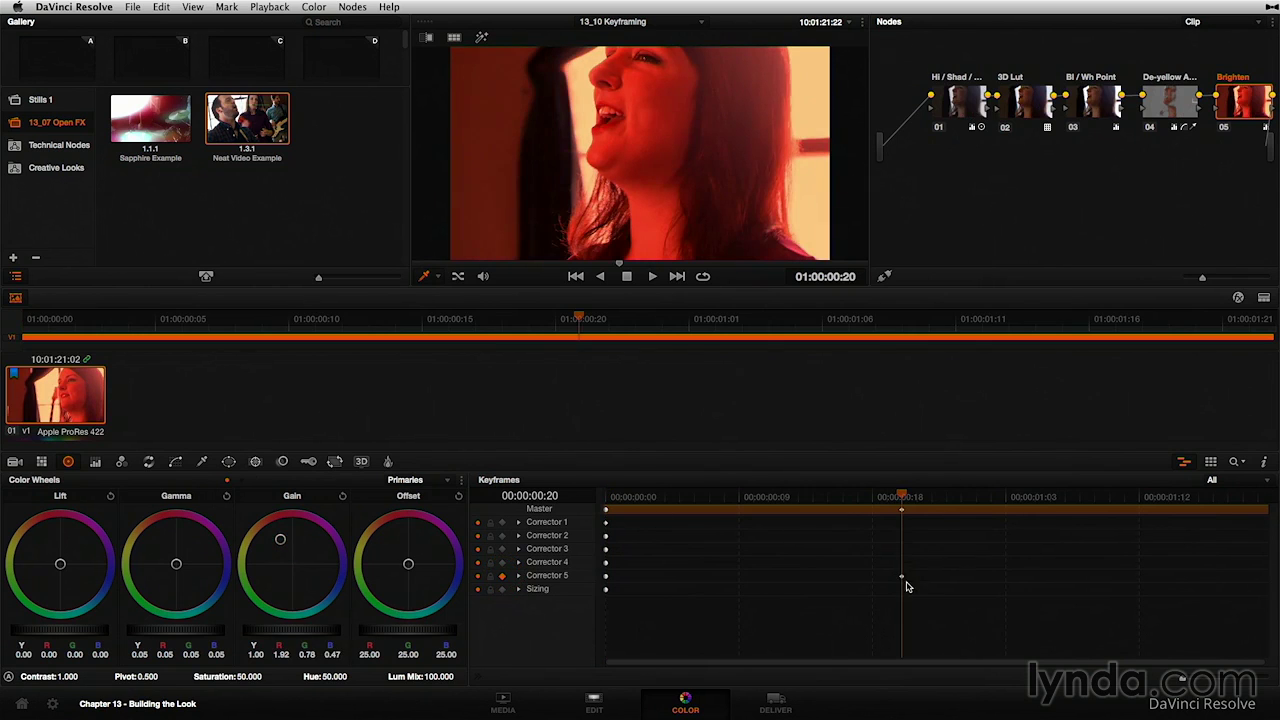
{"action": "left_click", "coordinate": [858, 498]}
{"action": "key", "text": "space"}
{"action": "key", "text": "space"}
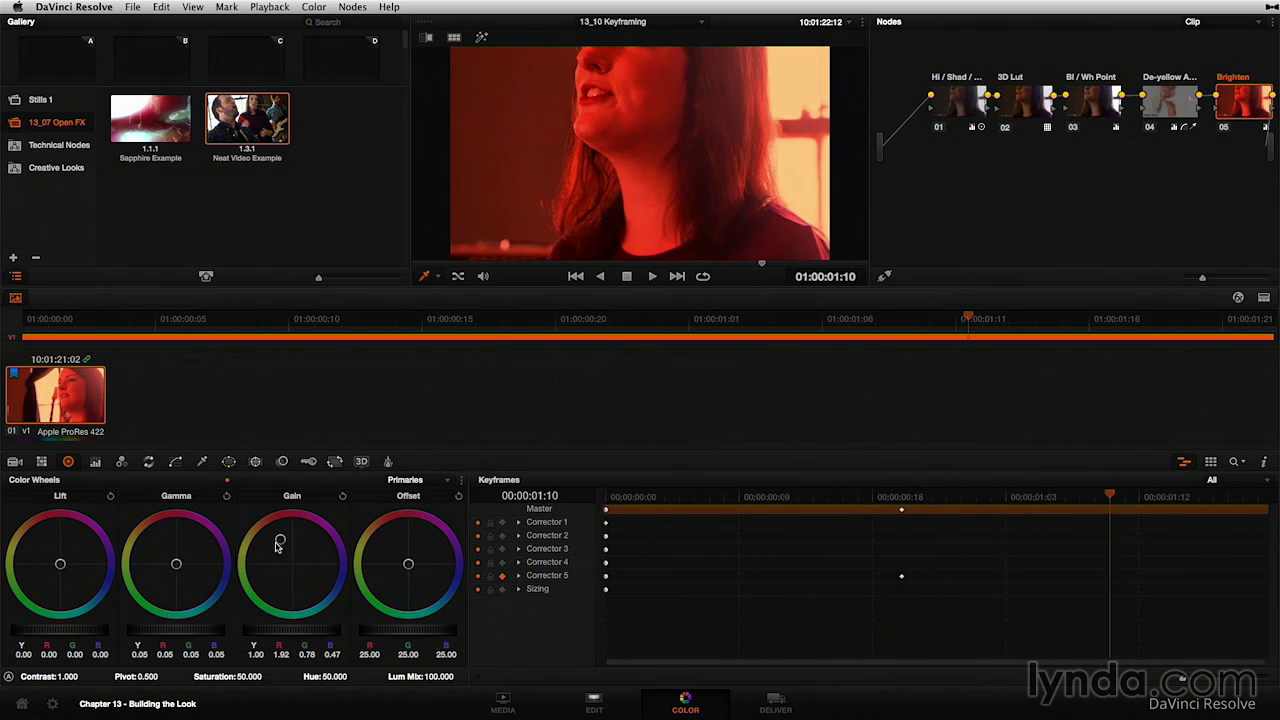
{"action": "left_click_drag", "start_coordinate": [280, 540], "coordinate": [322, 552]}
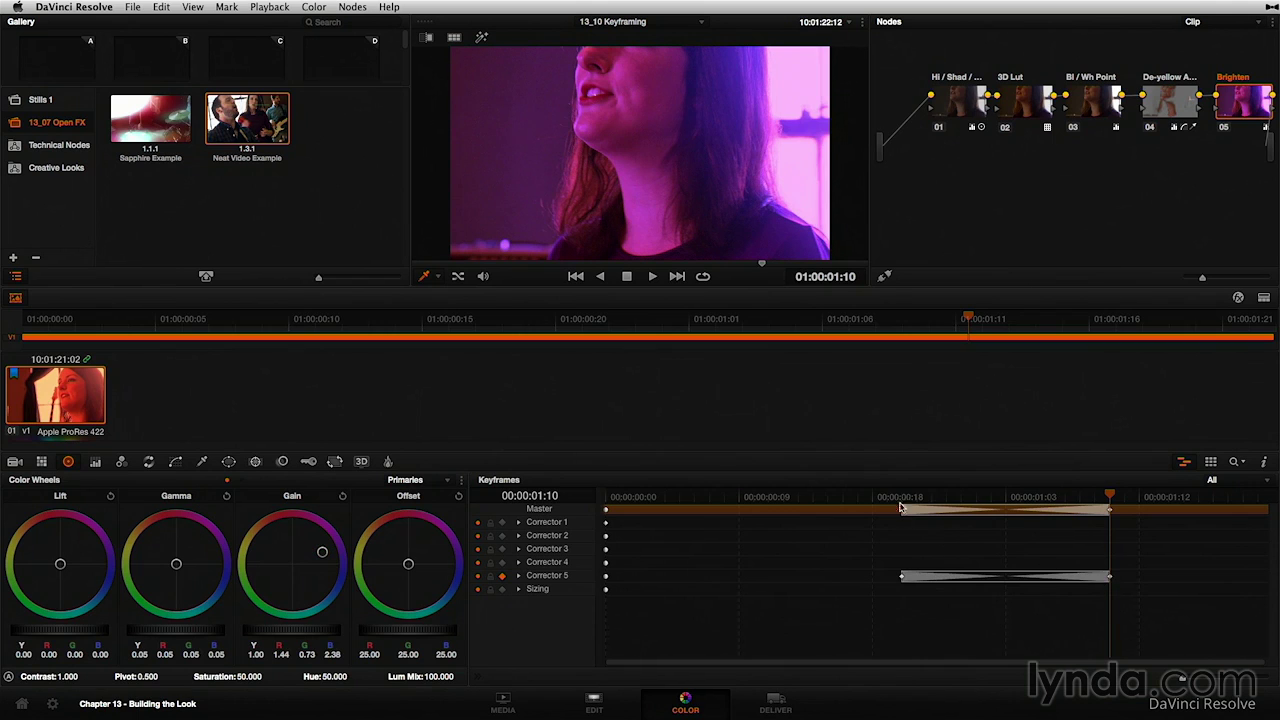
{"action": "left_click_drag", "start_coordinate": [868, 500], "coordinate": [1108, 505]}
{"action": "key", "text": "Delete"}
{"action": "key", "text": "Delete"}
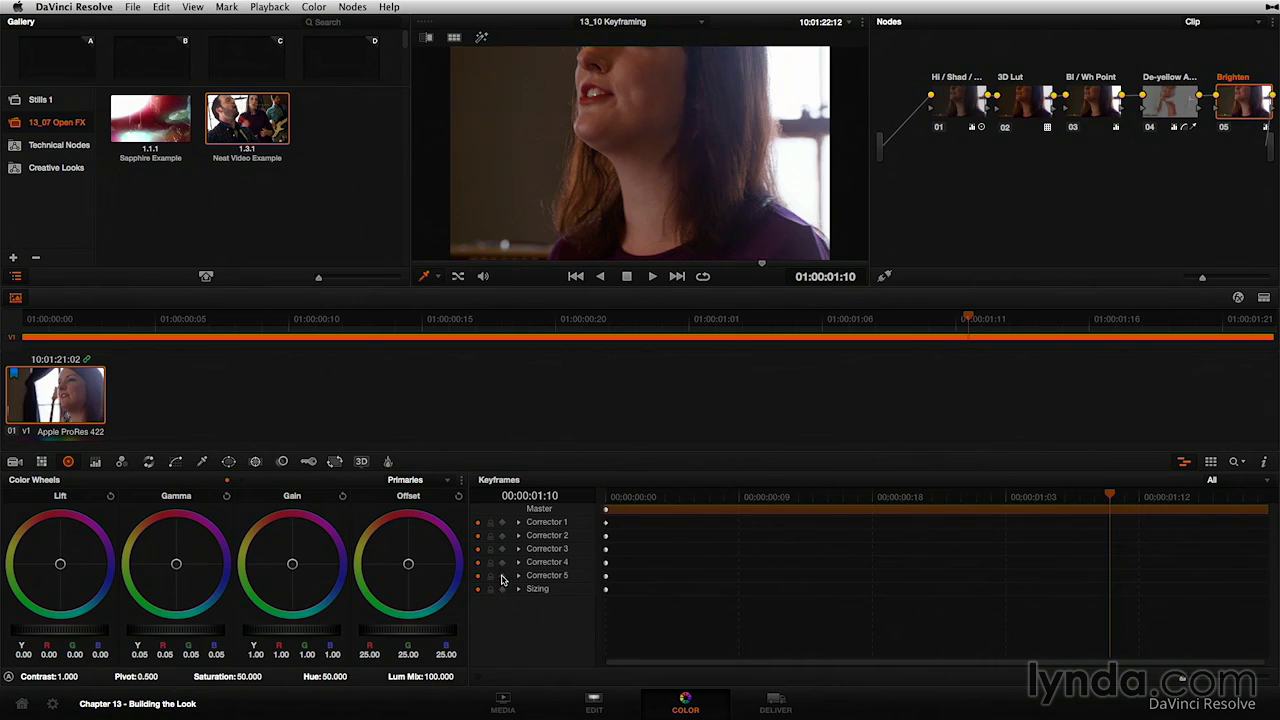
{"action": "left_click", "coordinate": [507, 580]}
{"action": "left_click", "coordinate": [519, 577]}
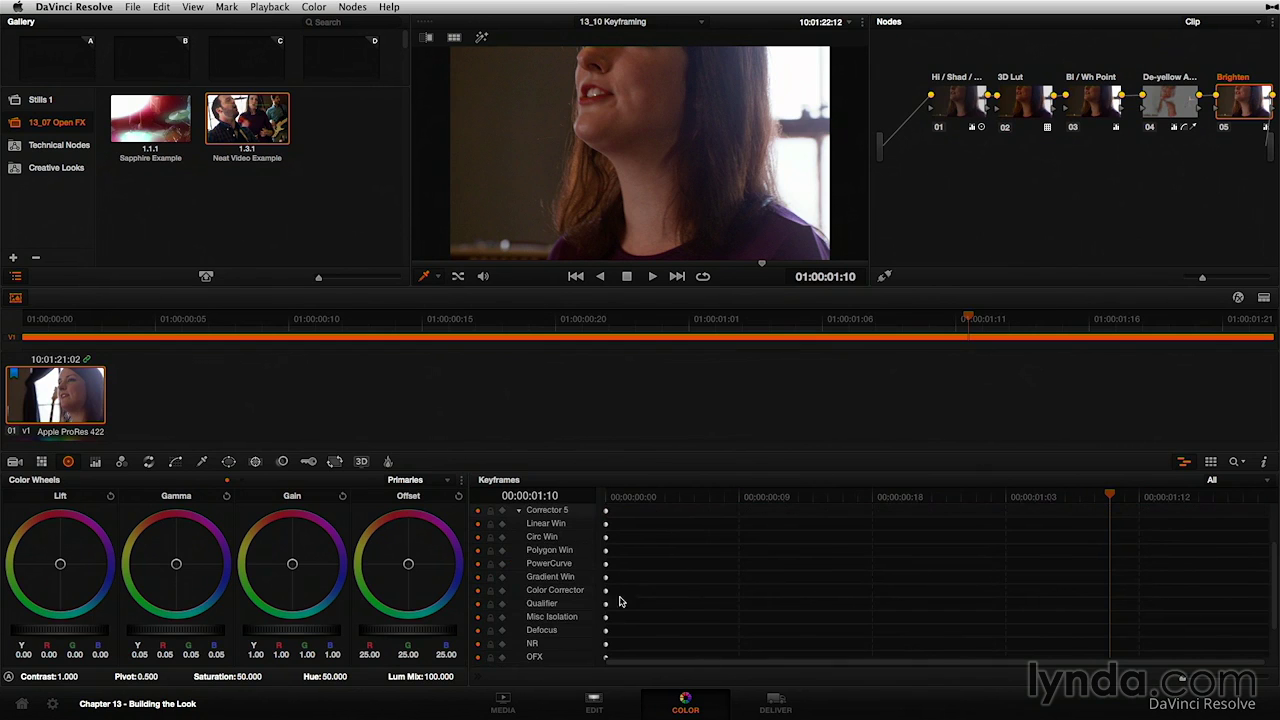
{"action": "scroll", "coordinate": [1274, 585], "scroll_direction": "down", "scroll_amount": 3}
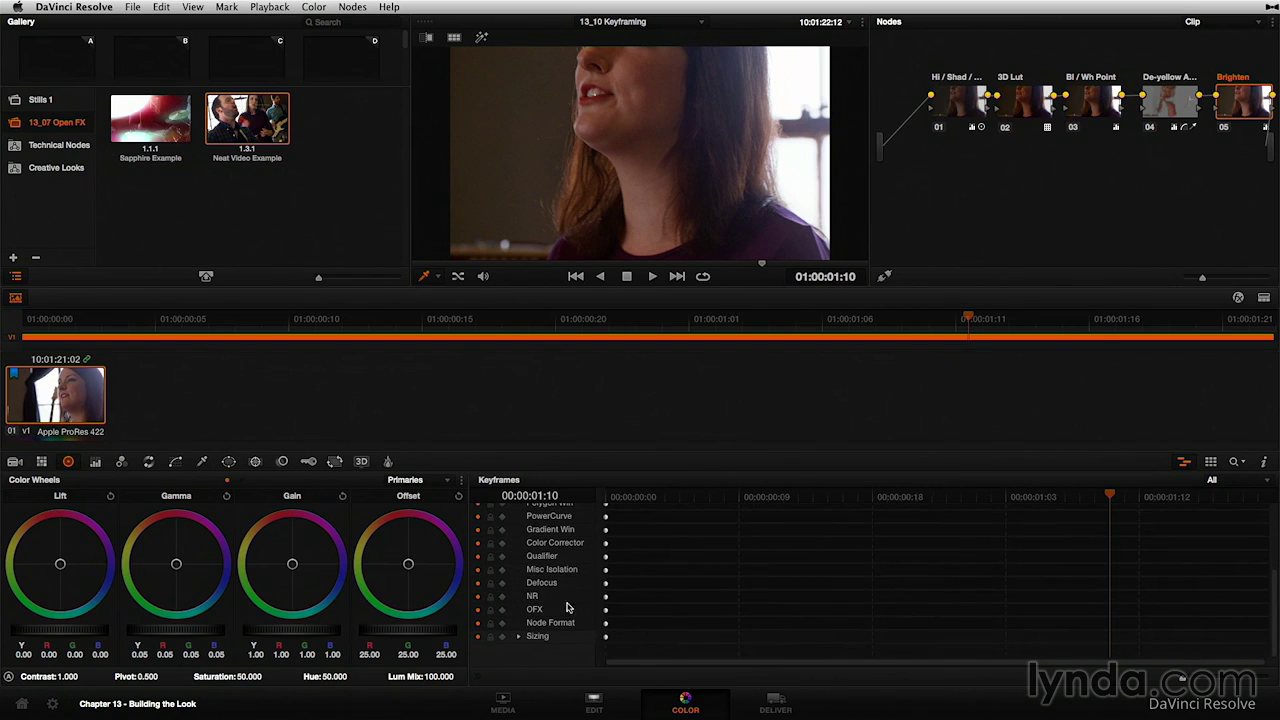
{"action": "scroll", "coordinate": [1268, 630], "scroll_direction": "up", "scroll_amount": 5}
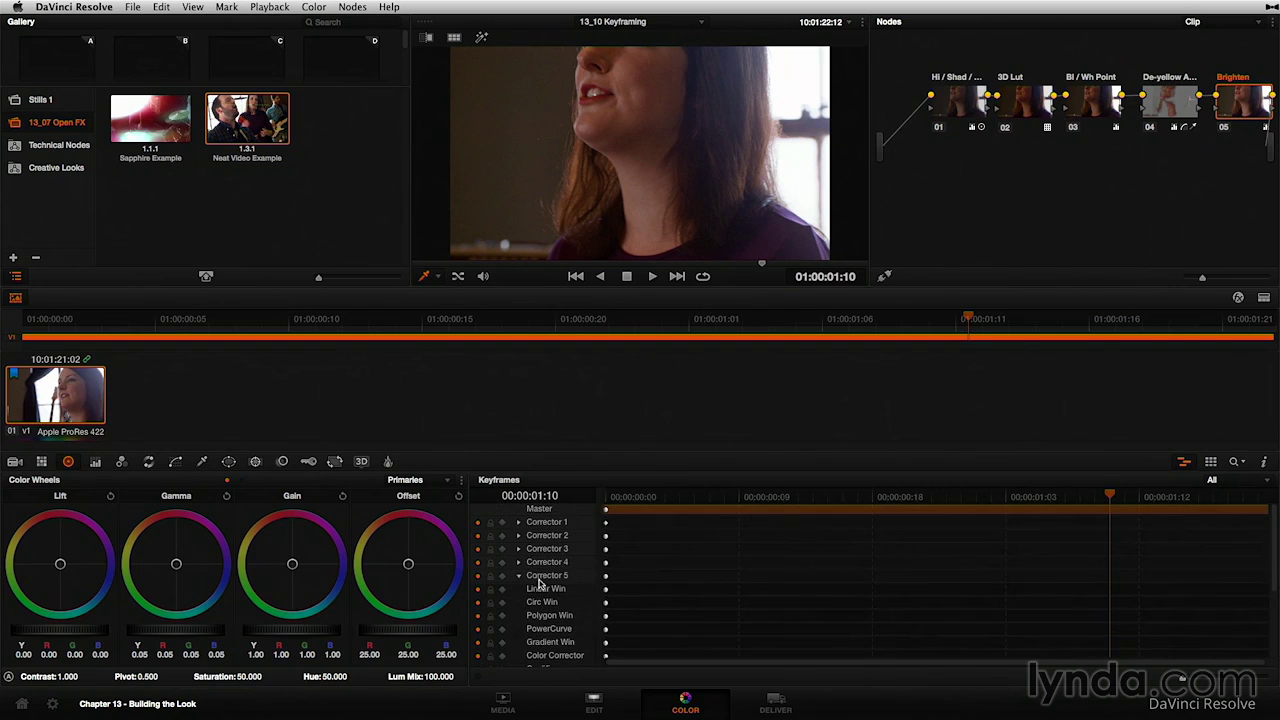
{"action": "left_click", "coordinate": [518, 576]}
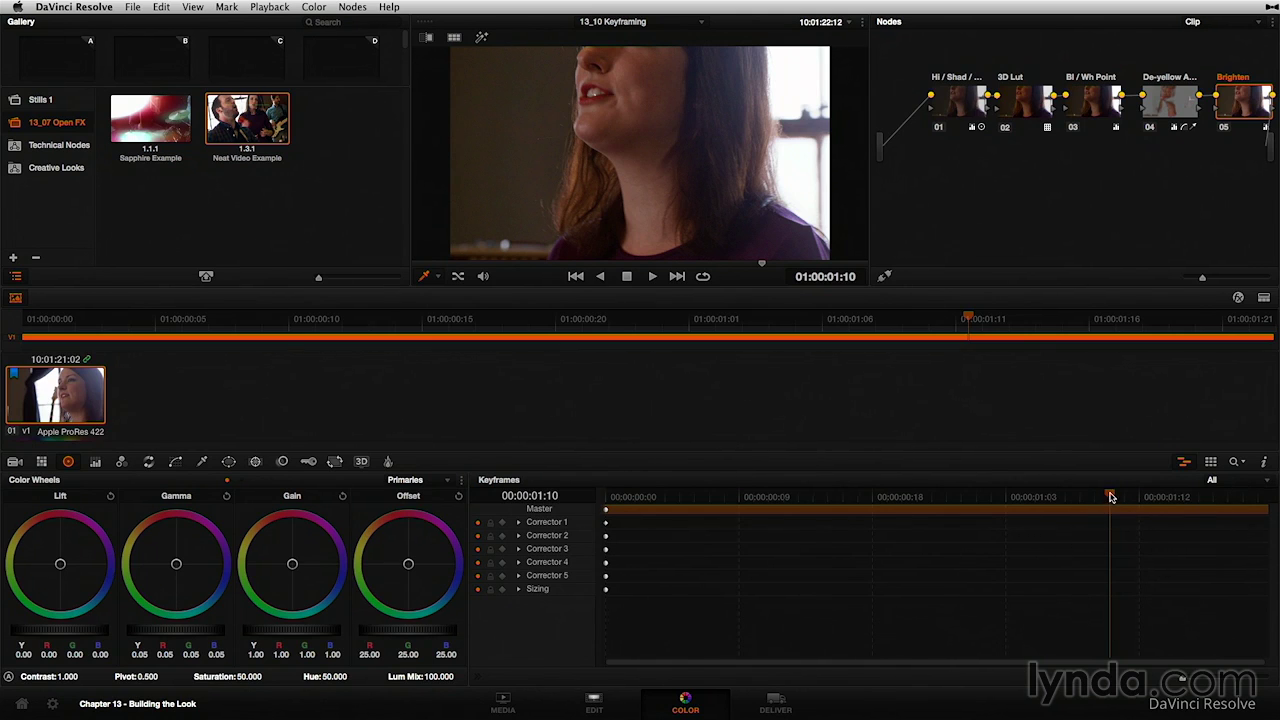
Filter the Keyframes editor to color keyframes only and select the 3D Lut node.
{"action": "left_click", "coordinate": [1230, 481]}
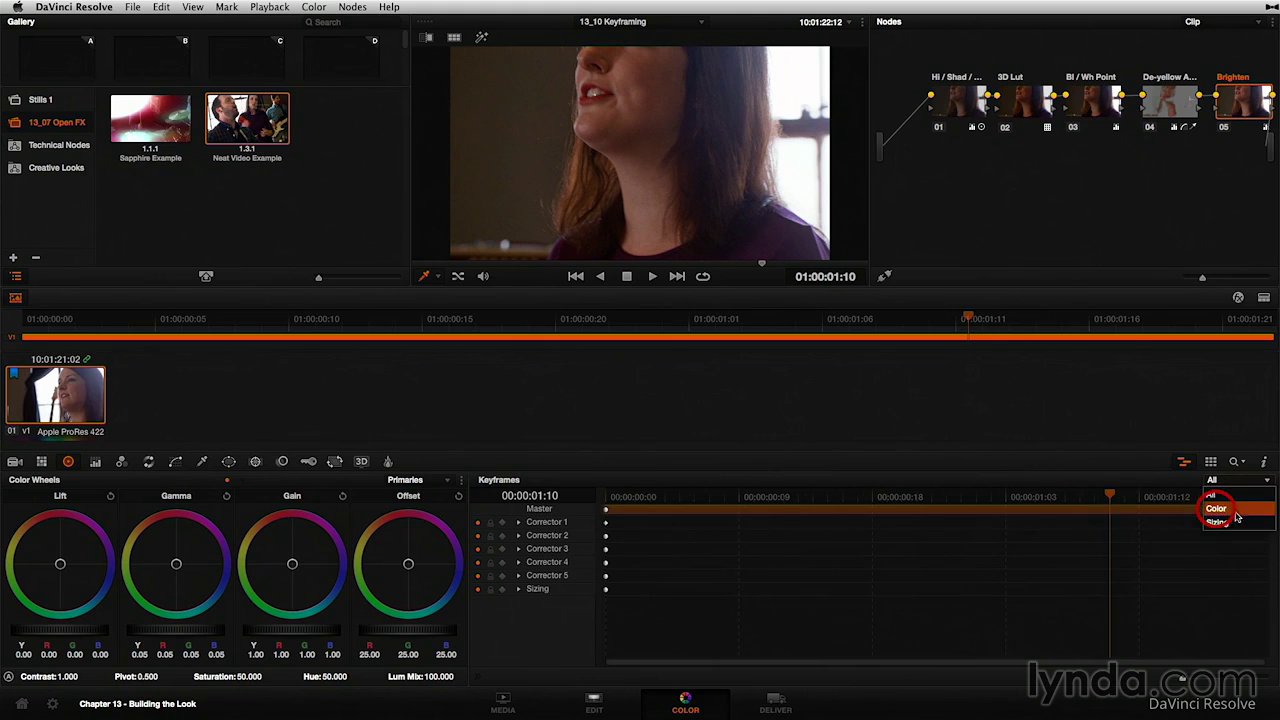
{"action": "left_click", "coordinate": [1238, 510]}
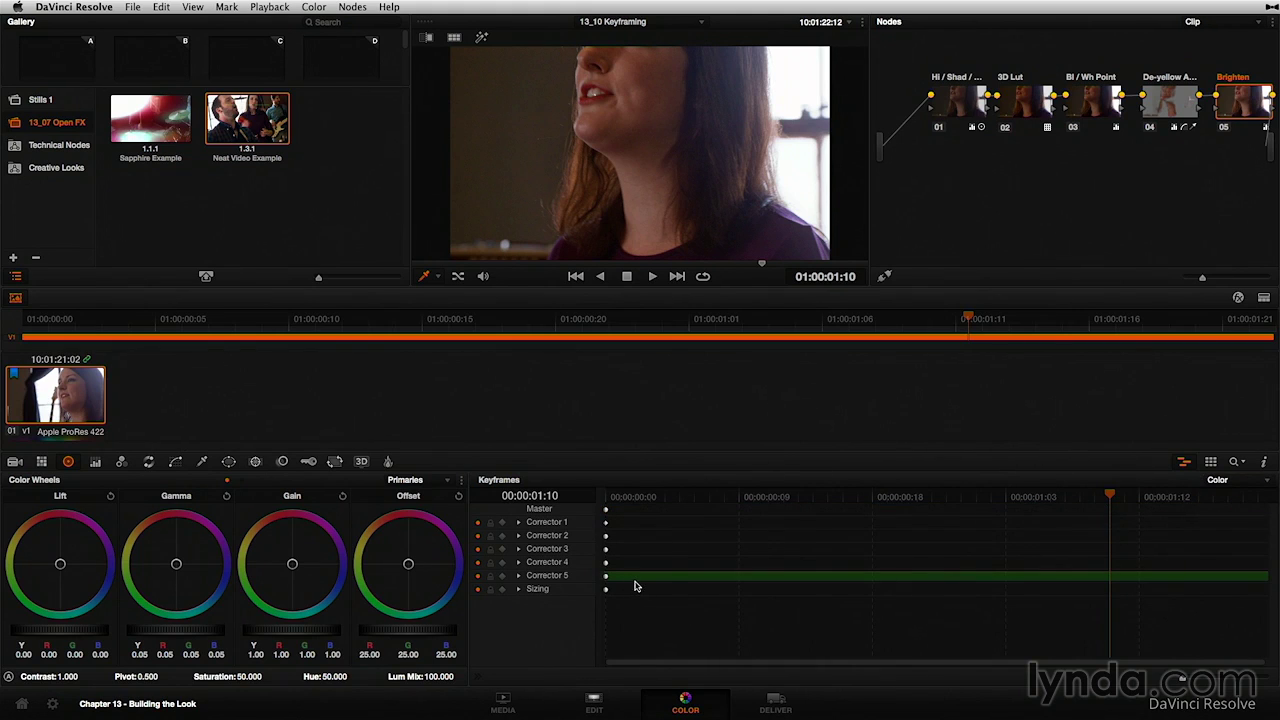
{"action": "left_click", "coordinate": [1023, 101]}
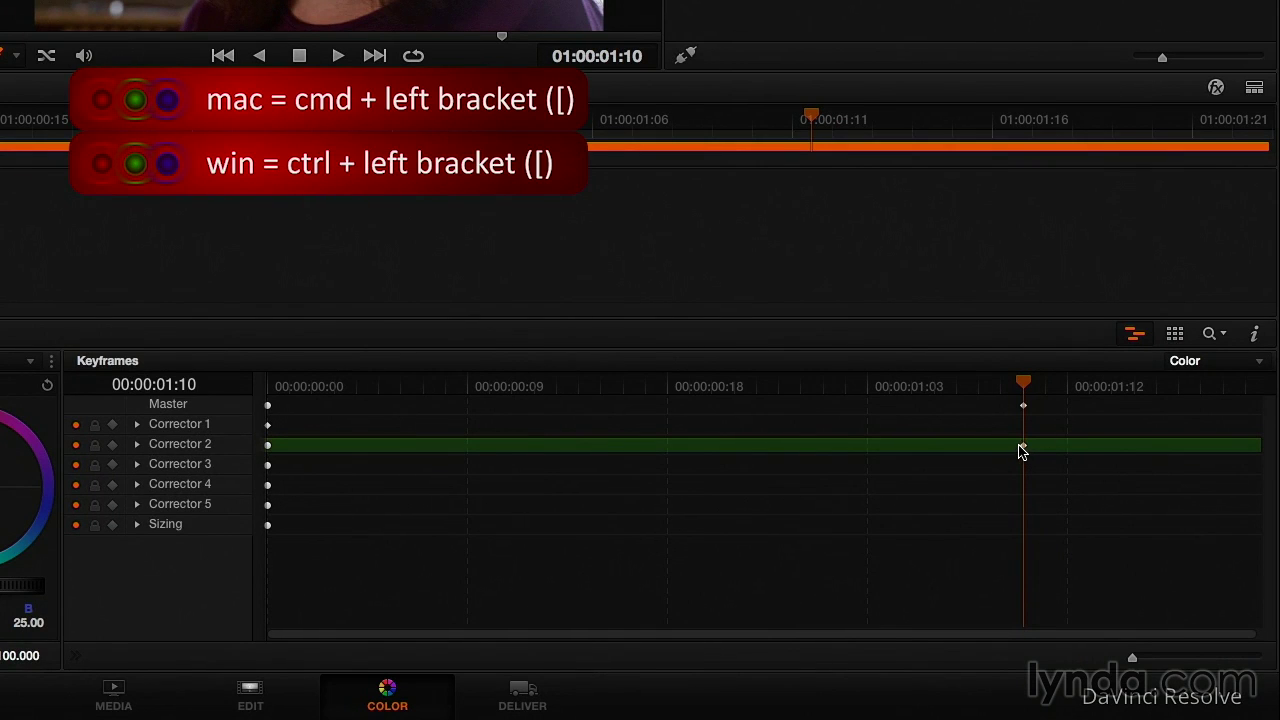
Add a Corrector 2 keyframe at 00:00:00:18 and park the playhead at 00:00:00:21.
{"action": "left_click", "coordinate": [670, 388]}
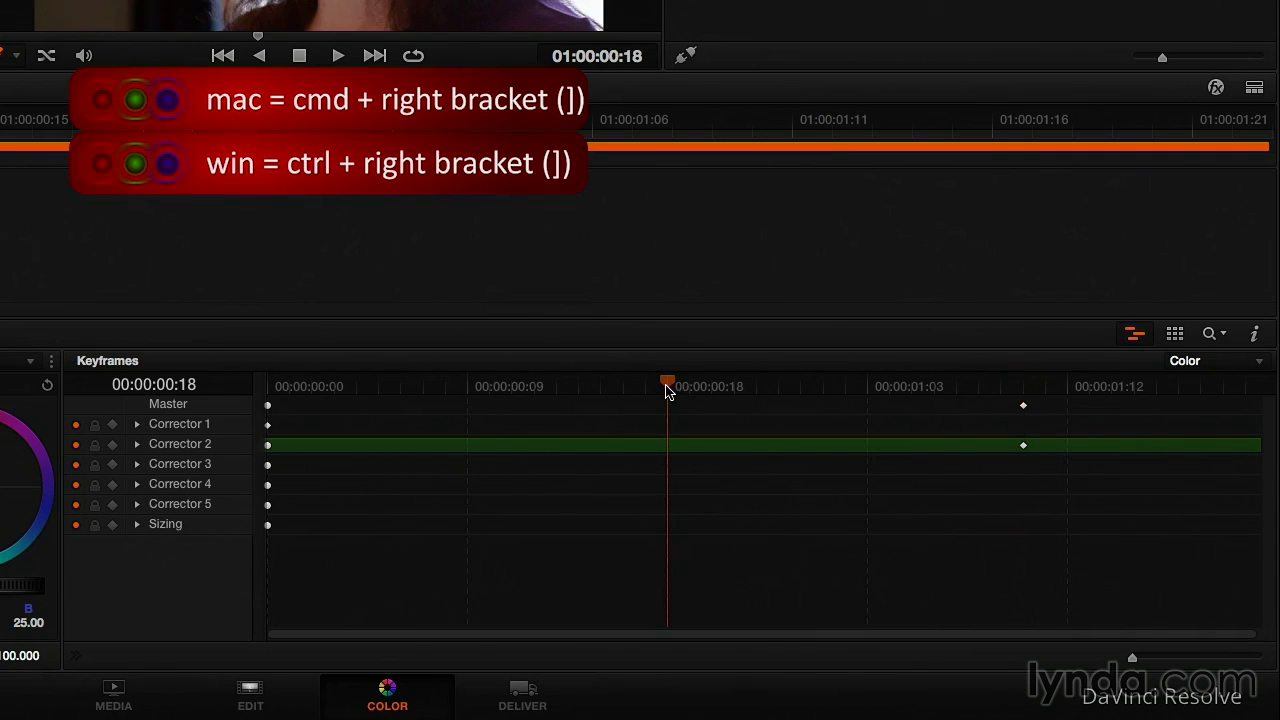
{"action": "key", "text": "ctrl+bracketright"}
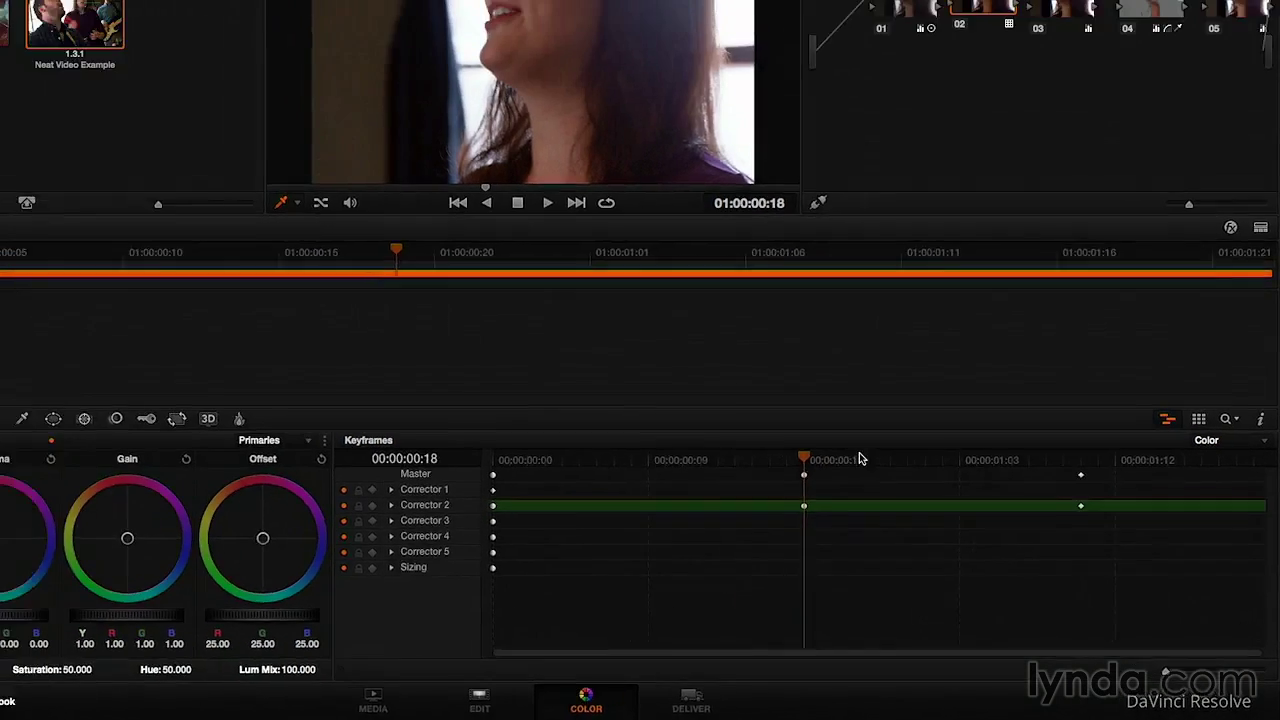
{"action": "left_click", "coordinate": [743, 385]}
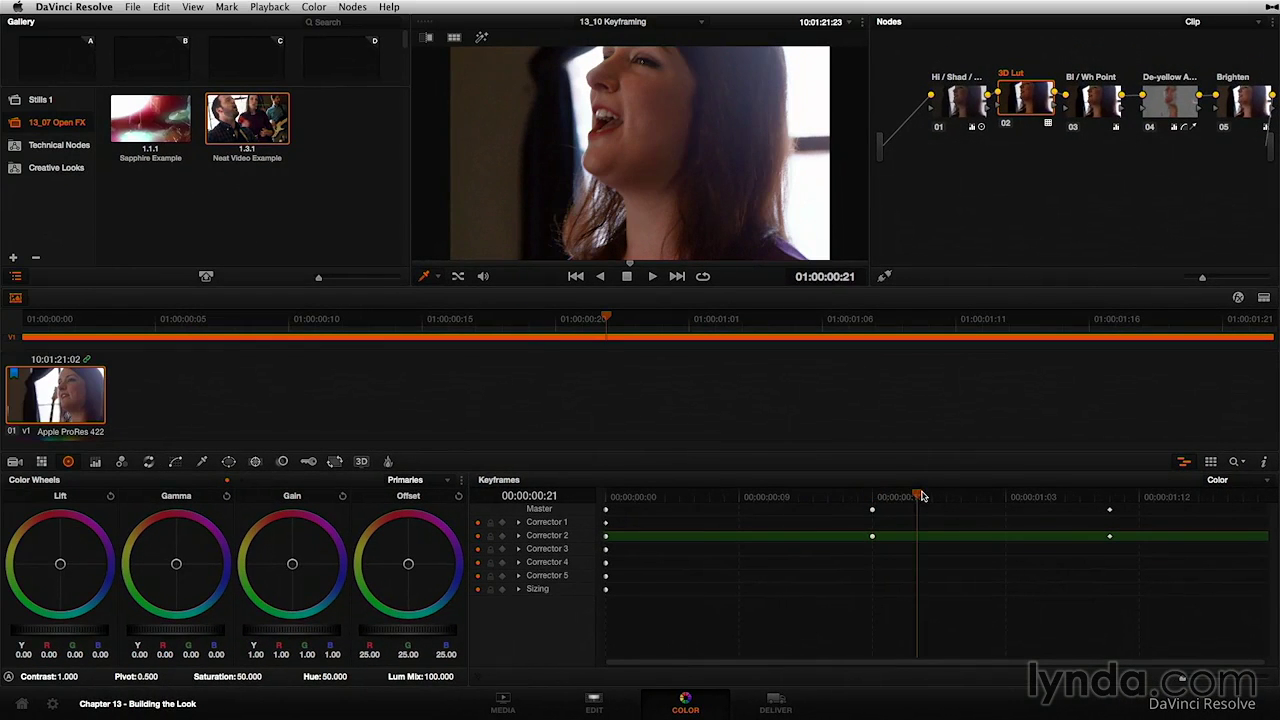
Push the gain strongly red after the 00:00:00:18 keyframe, then play back and check 00:00:00:13.
{"action": "left_click_drag", "start_coordinate": [295, 566], "coordinate": [177, 343]}
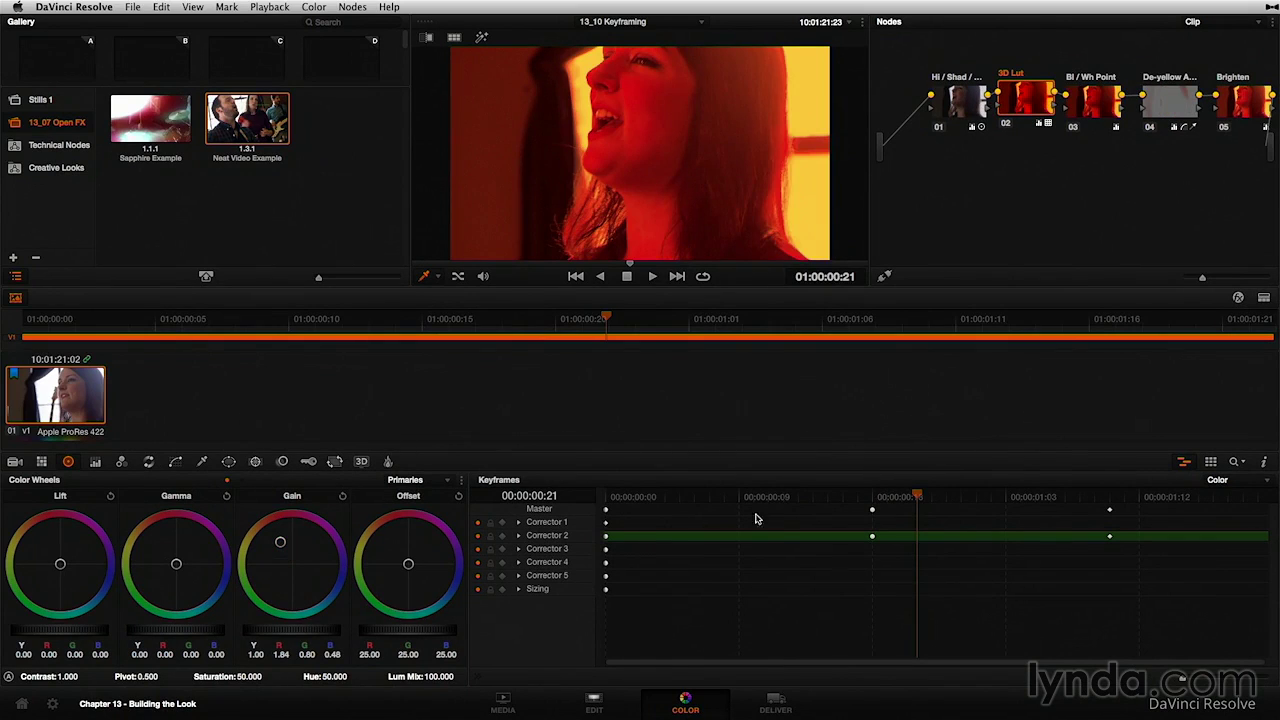
{"action": "key", "text": "Home"}
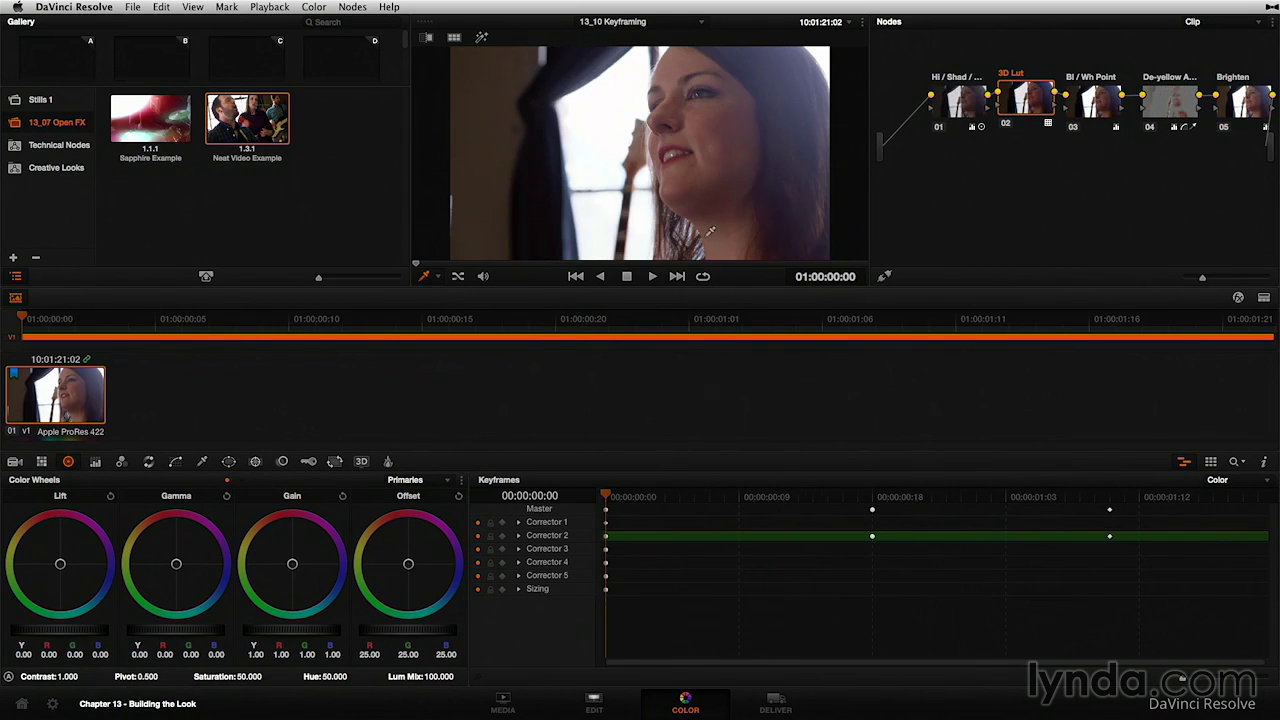
{"action": "key", "text": "space"}
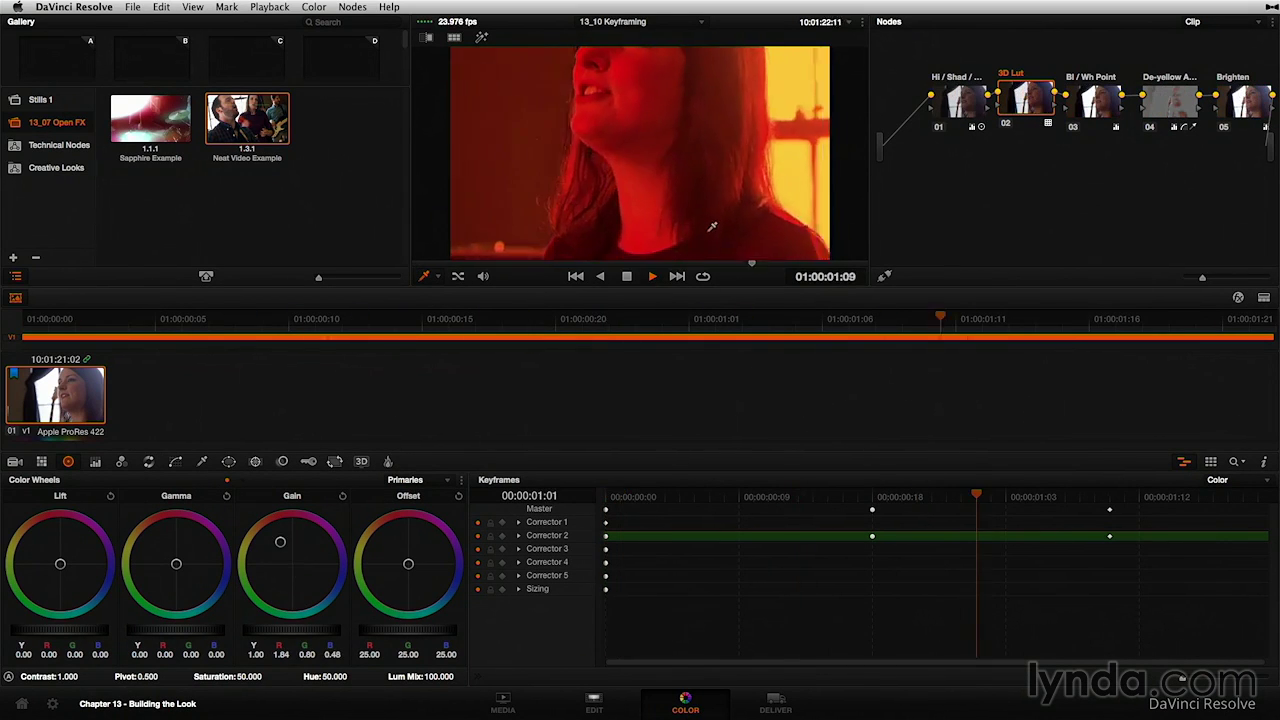
{"action": "key", "text": "space"}
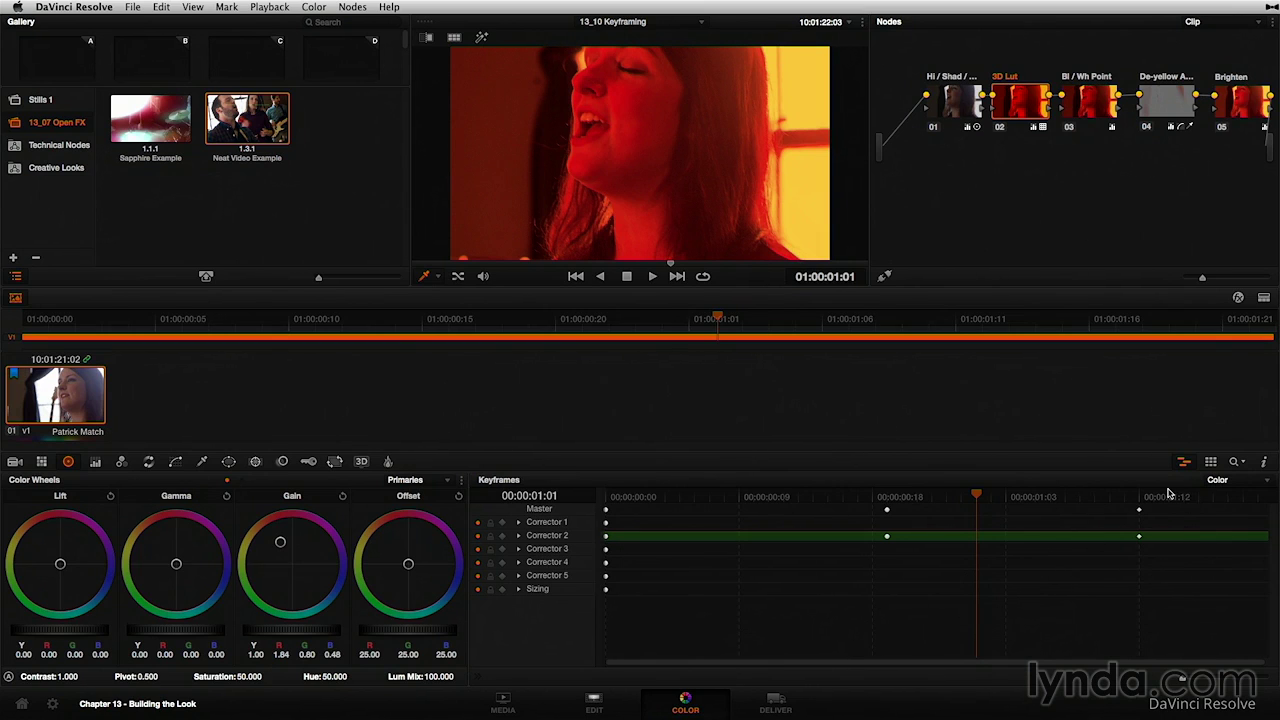
{"action": "left_click", "coordinate": [800, 497]}
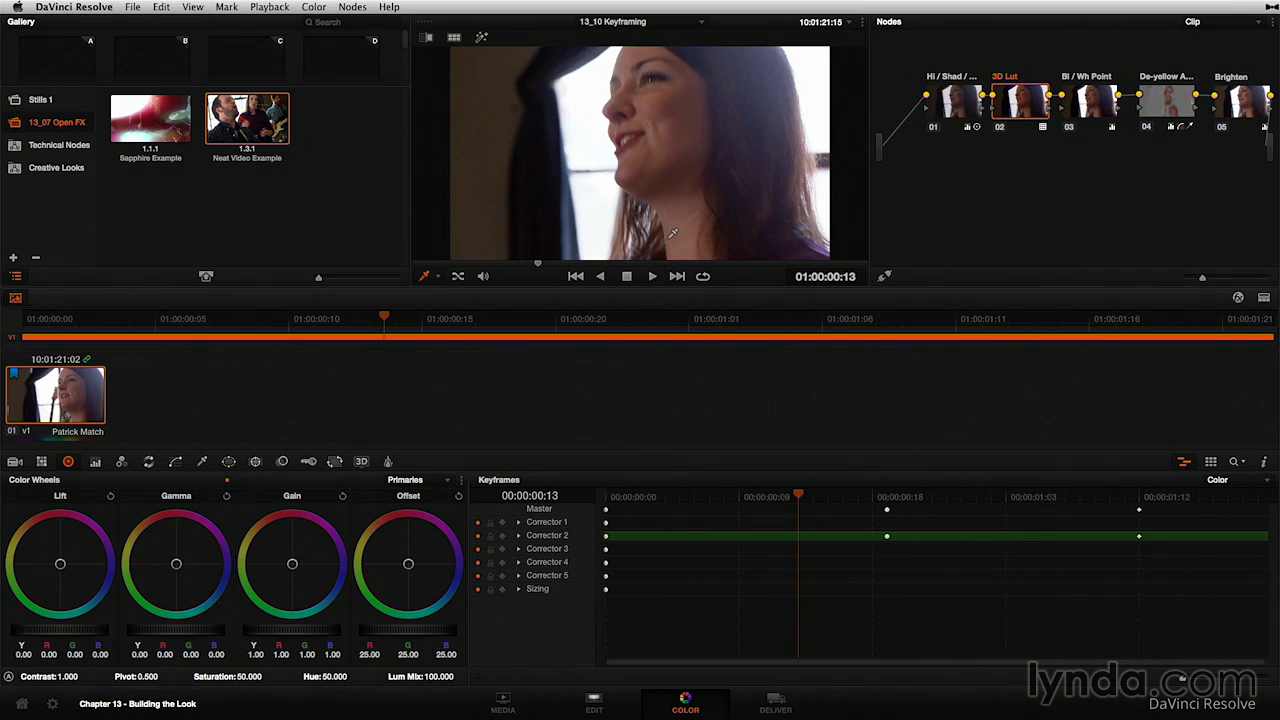
Push the gain toward magenta at 00:00:01:16, past the last keyframe, and compare earlier frames.
{"action": "left_click", "coordinate": [978, 498]}
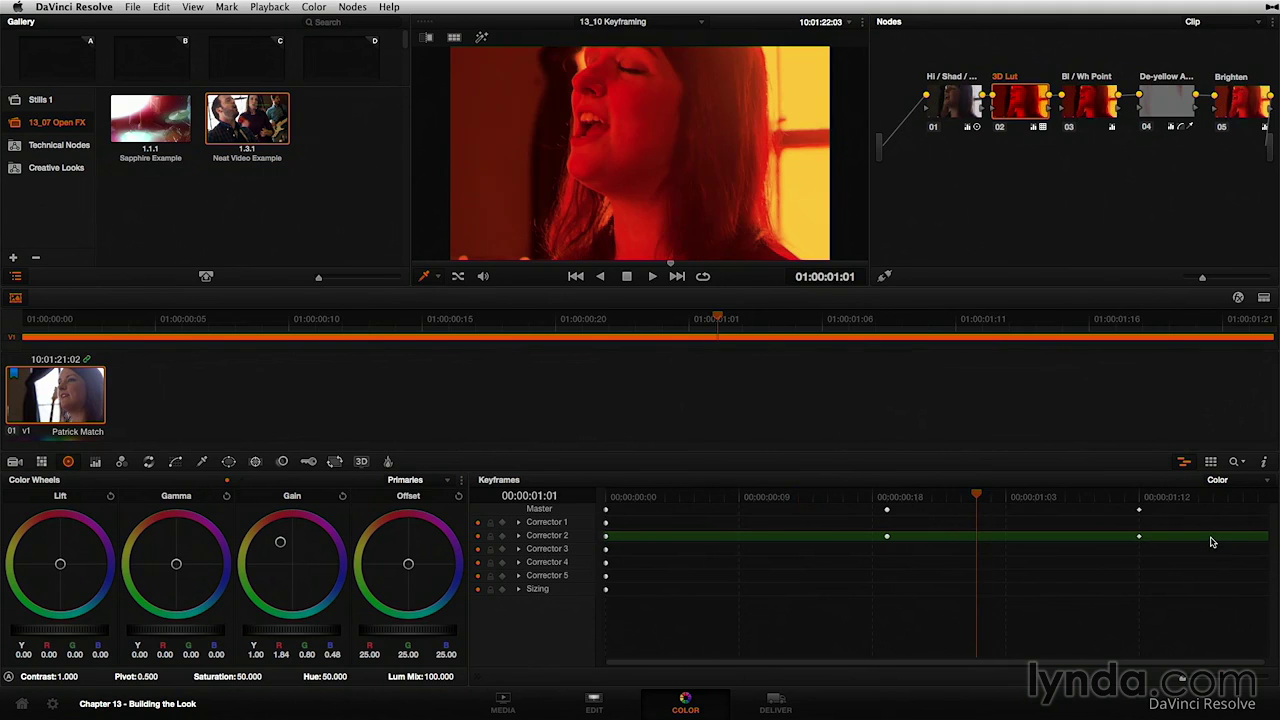
{"action": "left_click", "coordinate": [1205, 497]}
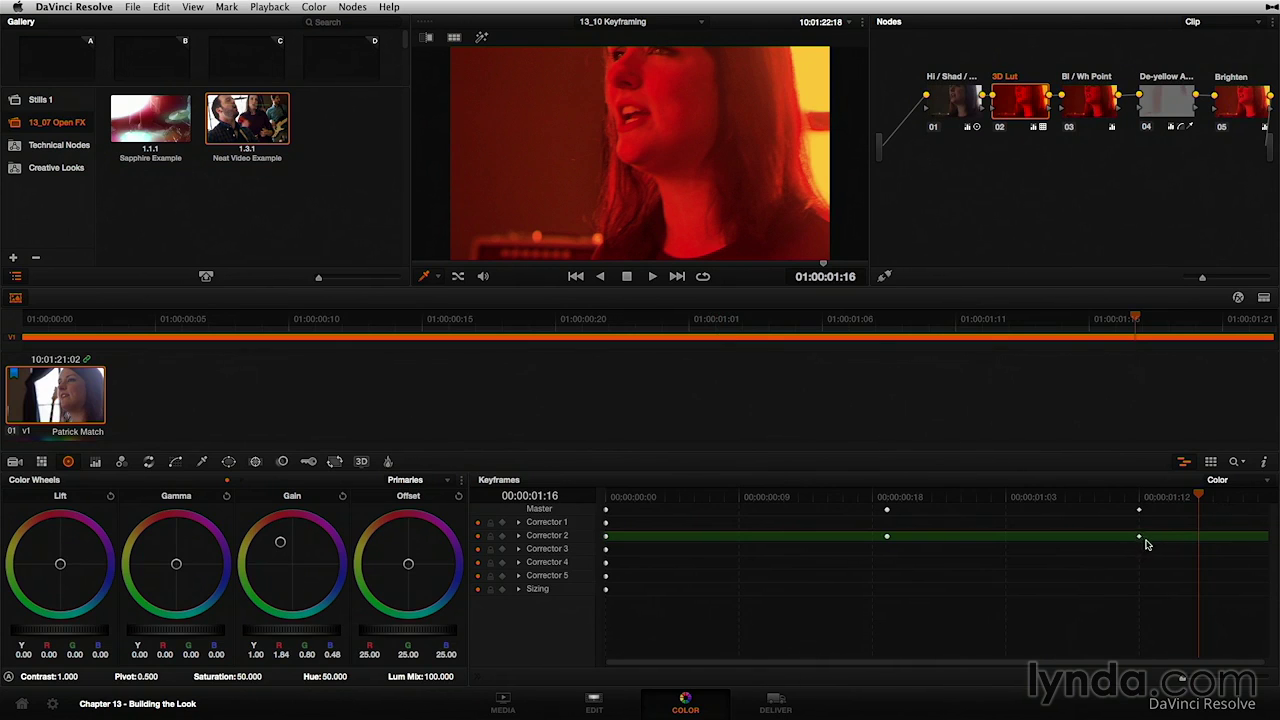
{"action": "left_click_drag", "start_coordinate": [281, 546], "coordinate": [746, 571]}
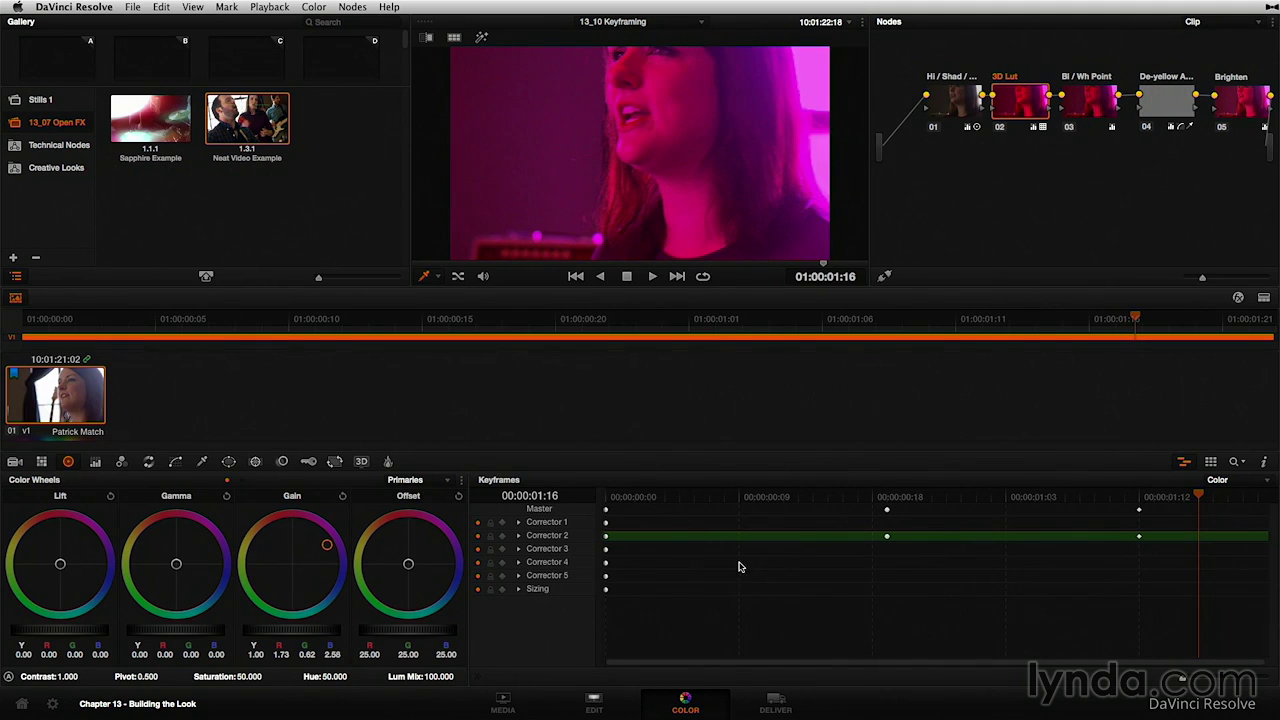
{"action": "left_click", "coordinate": [1020, 498]}
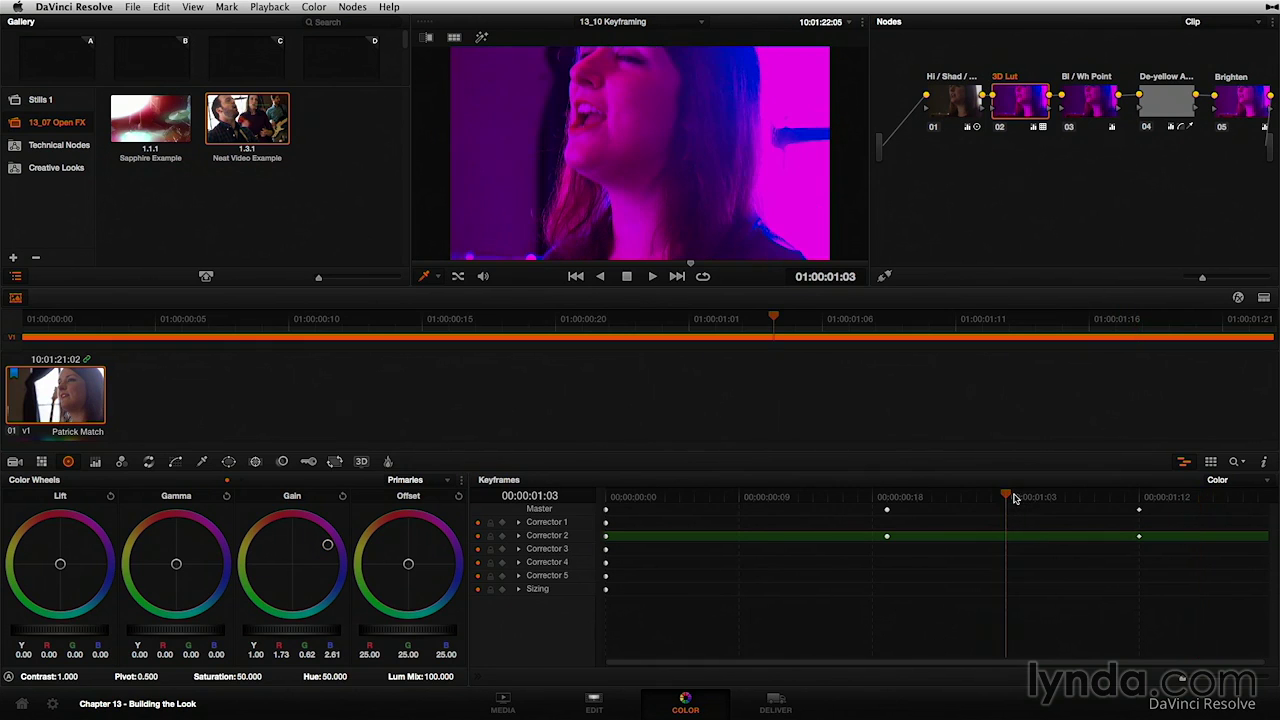
{"action": "left_click", "coordinate": [834, 502]}
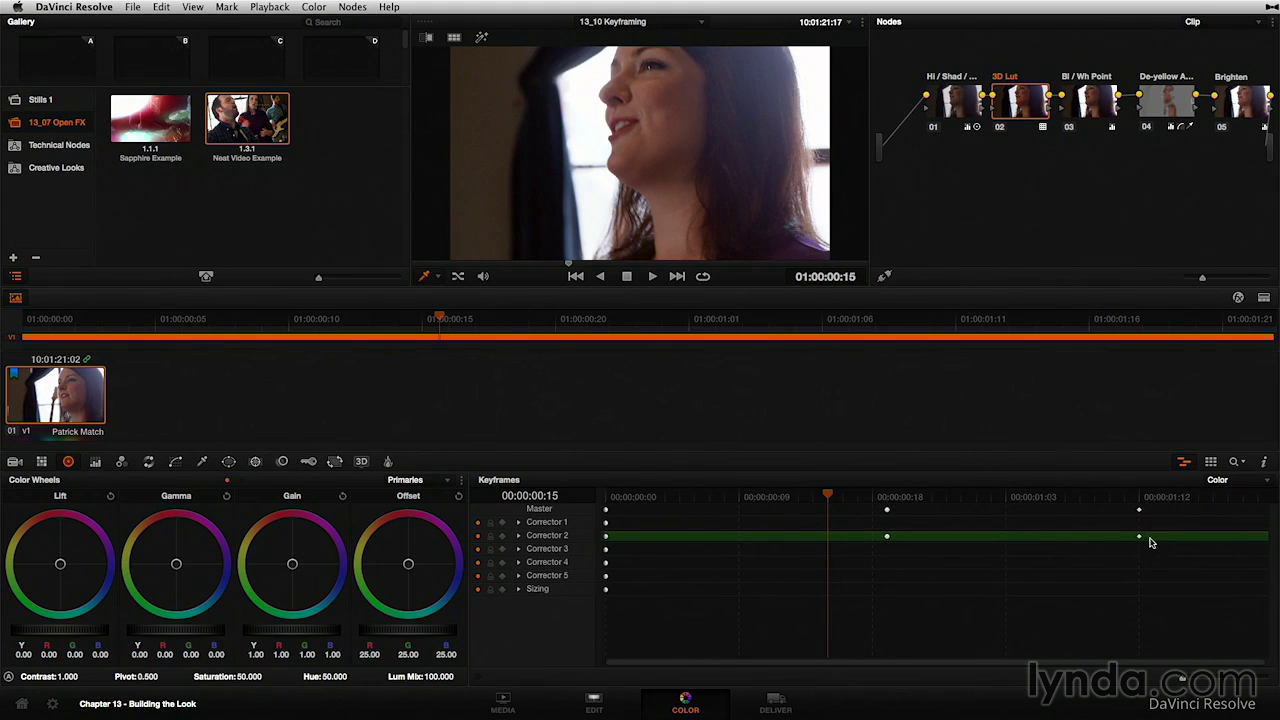
Add a dynamic keyframe at 00:00:01:15 and try a warmer gain there.
{"action": "left_click", "coordinate": [1191, 498]}
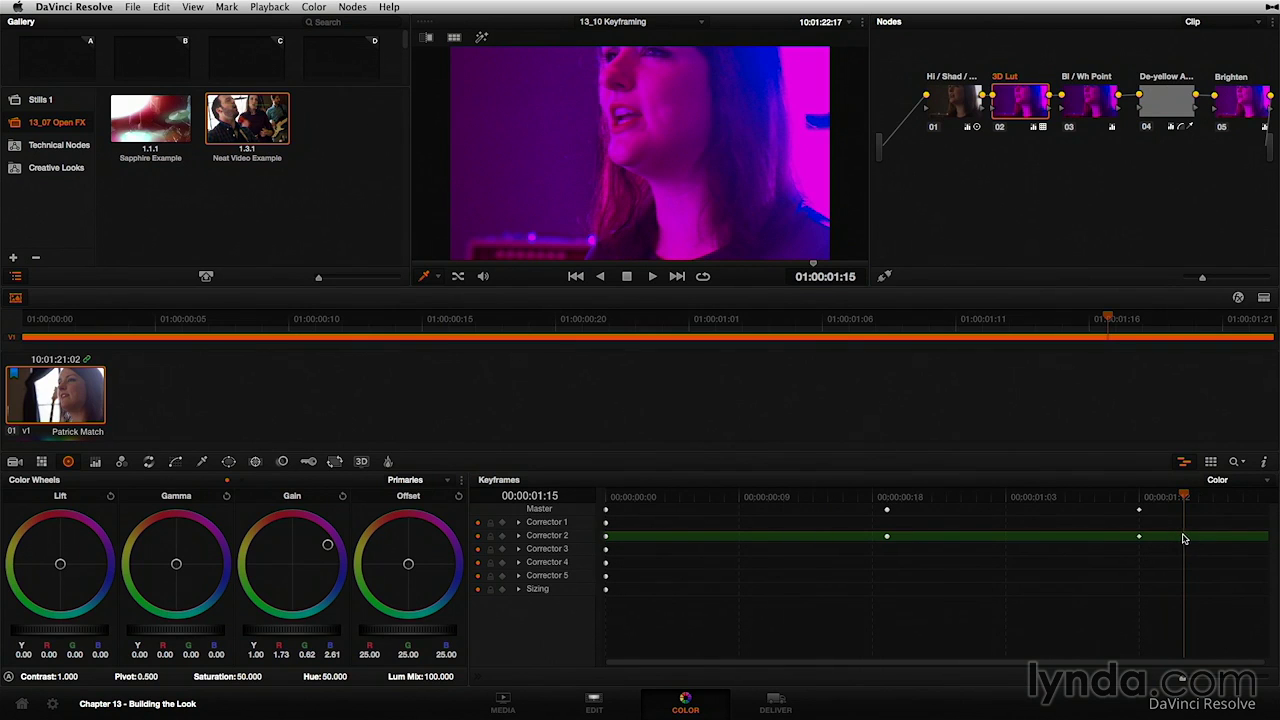
{"action": "key", "text": "super+bracketright"}
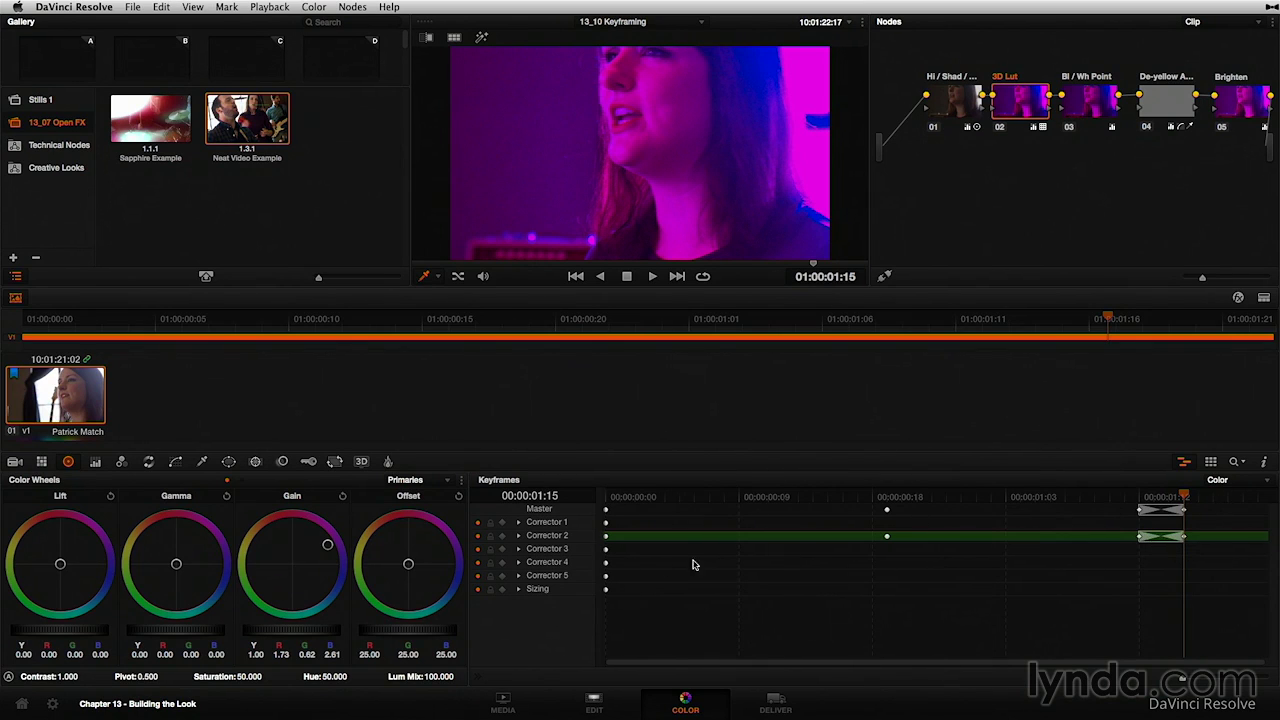
{"action": "left_click_drag", "start_coordinate": [327, 546], "coordinate": [295, 539]}
Reset Gain to 1.00 at the 00:00:01:15 keyframe and step through the dissolve to 00:00:01:17.
{"action": "left_click", "coordinate": [343, 496]}
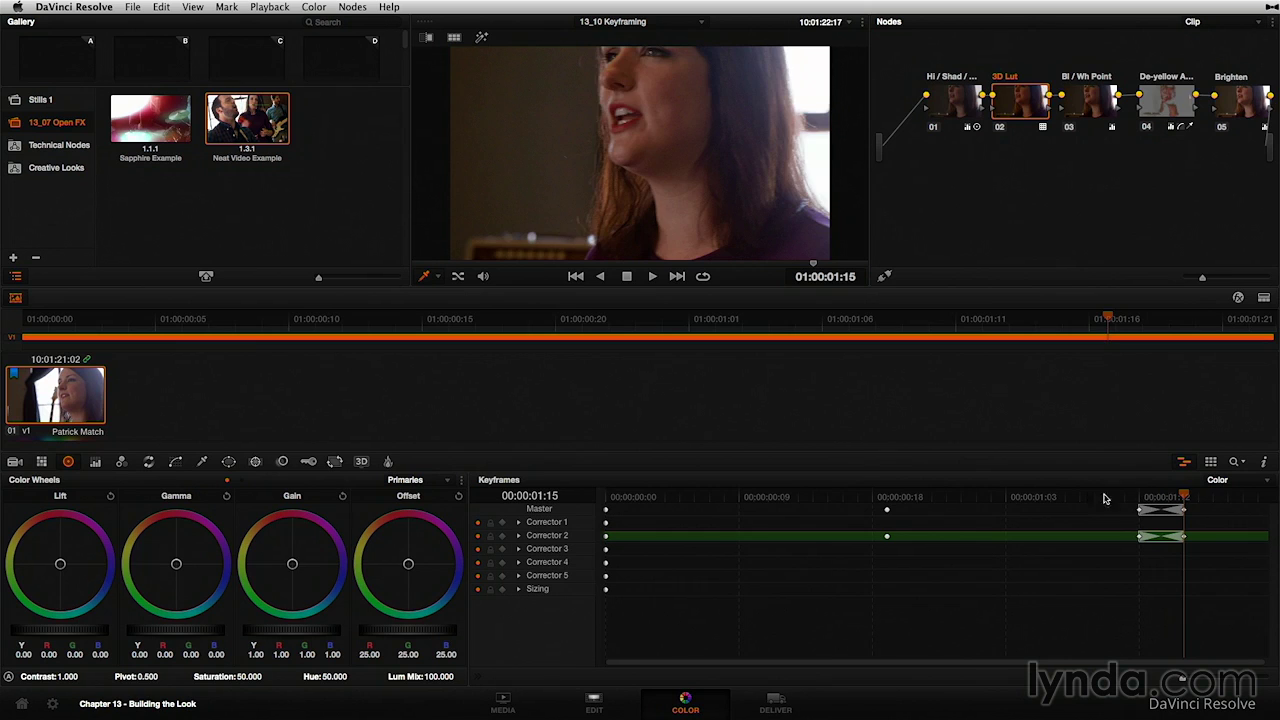
{"action": "left_click", "coordinate": [1056, 497]}
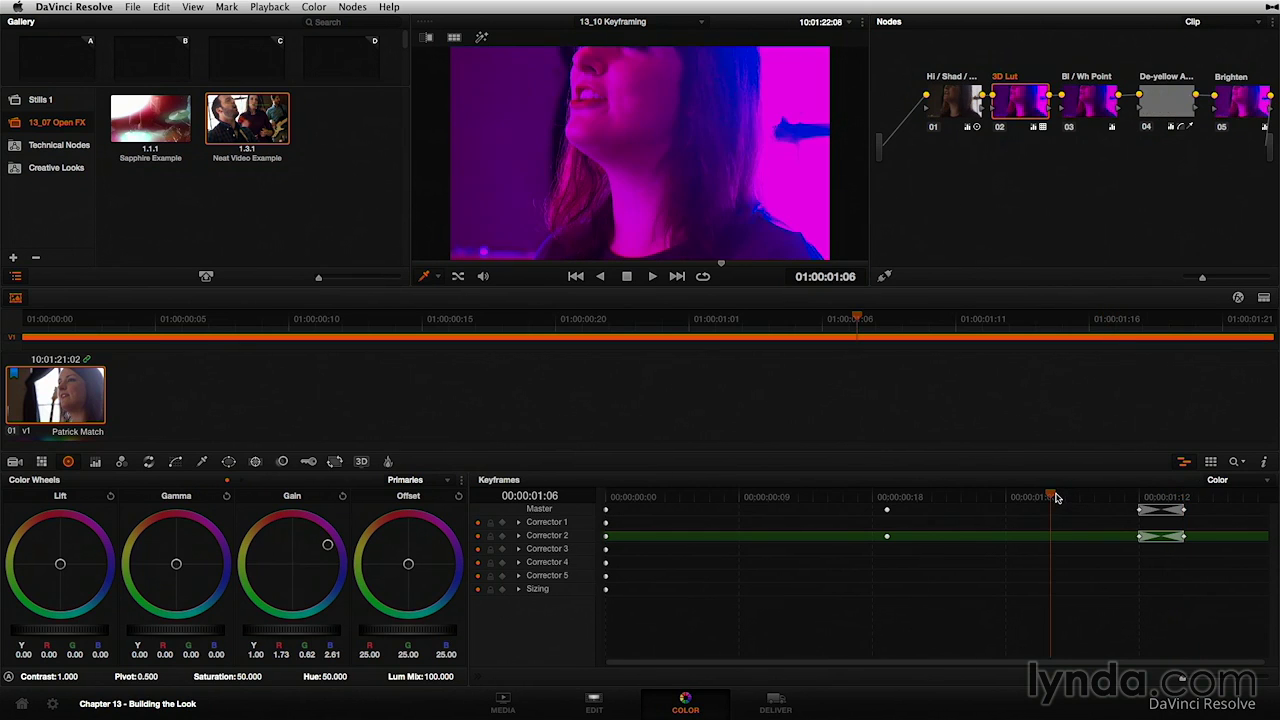
{"action": "left_click_drag", "start_coordinate": [1056, 497], "coordinate": [1140, 500]}
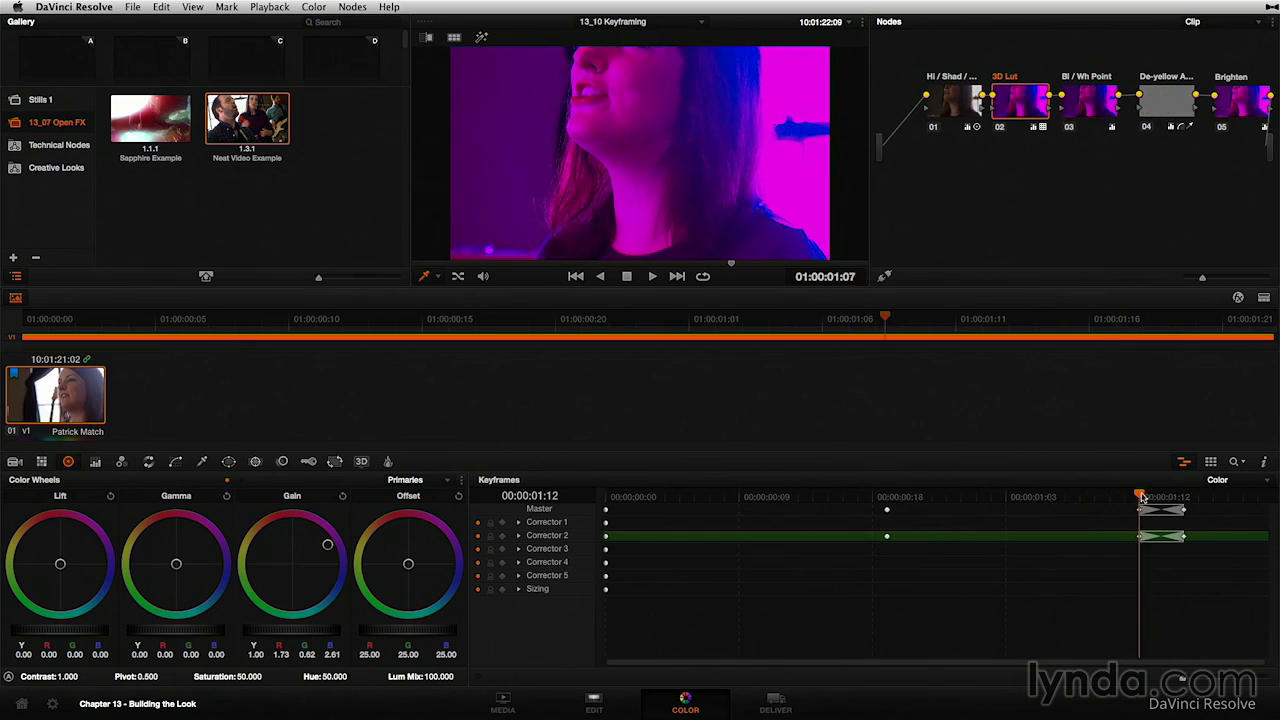
{"action": "key", "text": "Right"}
{"action": "key", "text": "Right"}
{"action": "key", "text": "Right"}
{"action": "key", "text": "Right"}
{"action": "key", "text": "Right"}
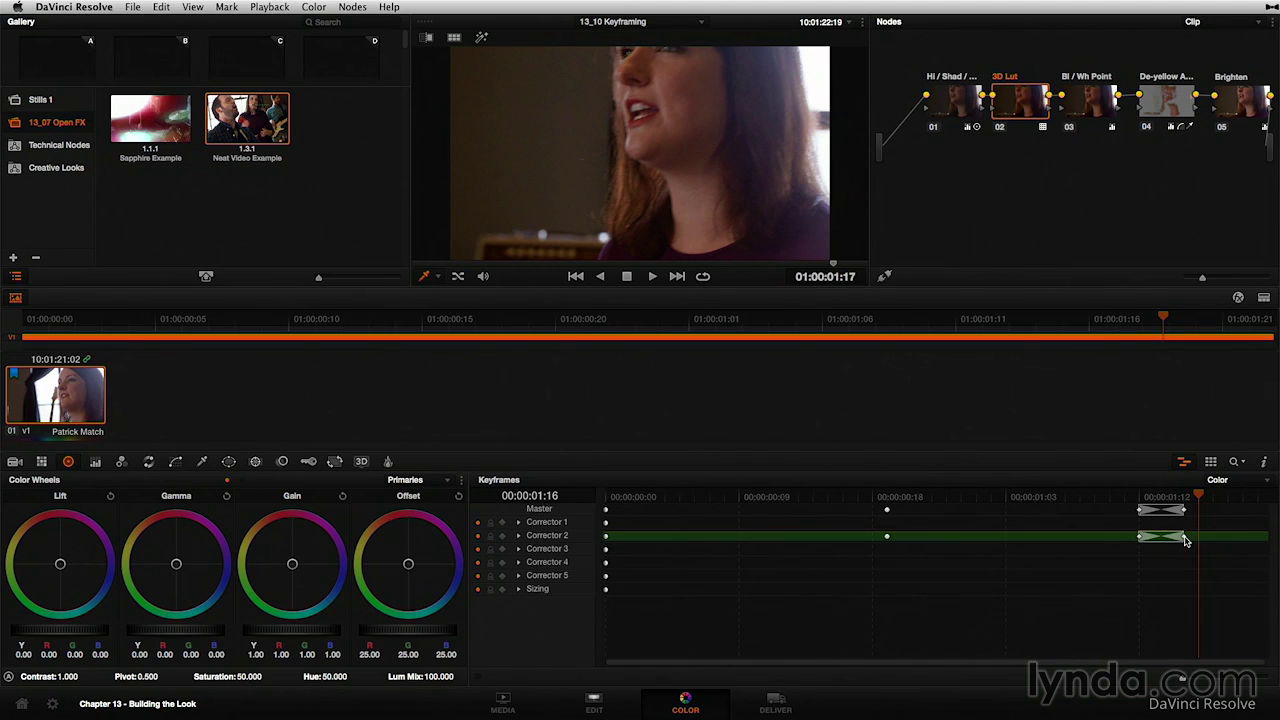
{"action": "key", "text": "Right"}
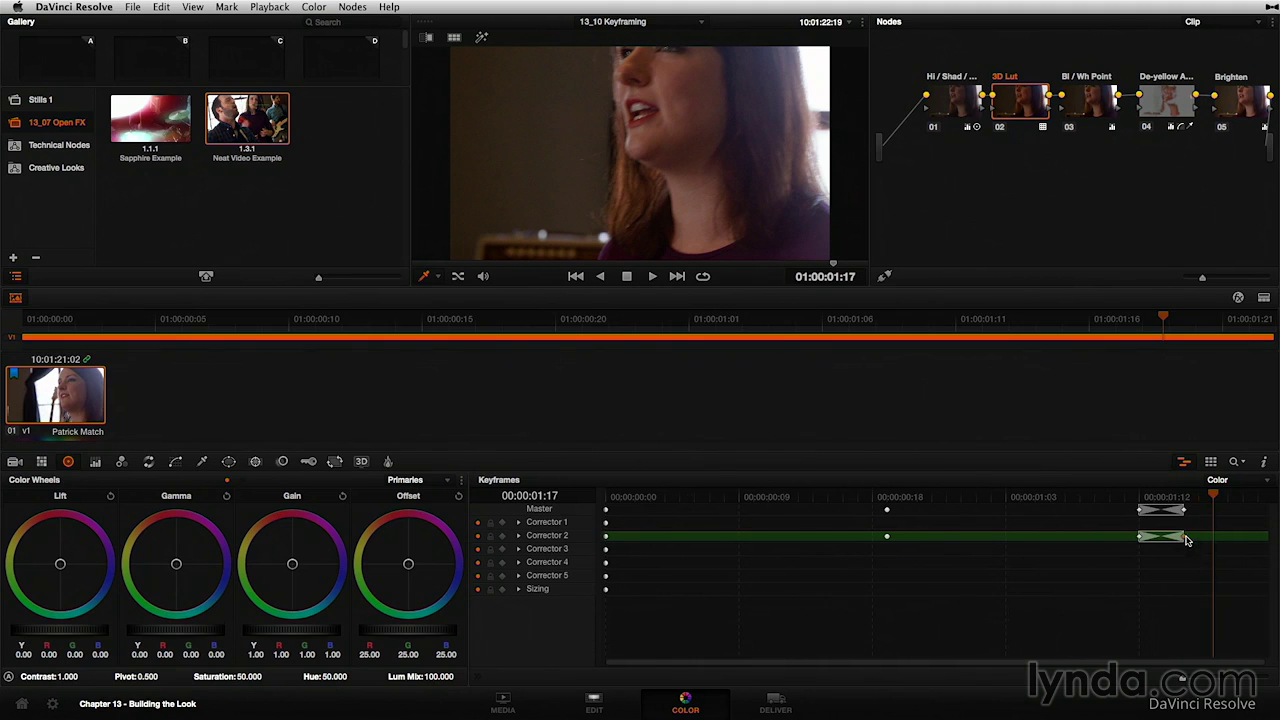
Add a static keyframe at 00:00:01:17 and push Gain green (0.47, 1.25, 0.06).
{"action": "right_click", "coordinate": [1186, 541]}
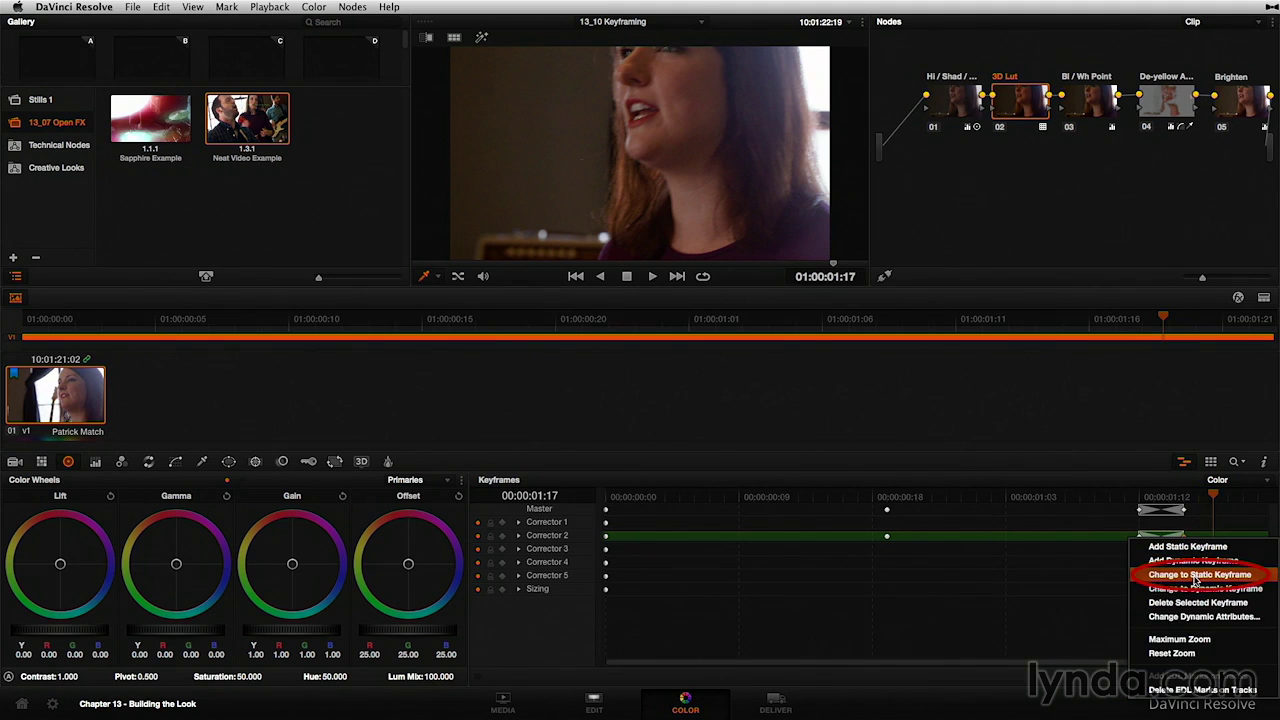
{"action": "left_click", "coordinate": [1195, 578]}
{"action": "key", "text": "super+["}
{"action": "key", "text": "Right"}
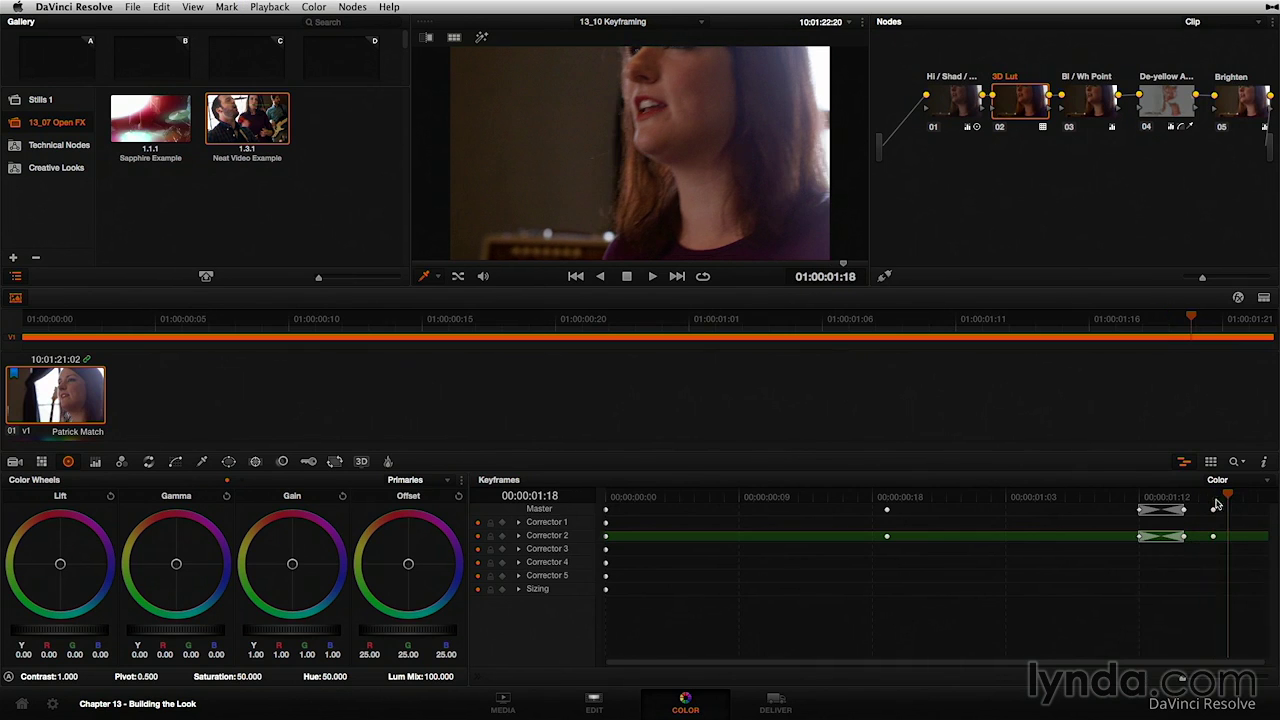
{"action": "mouse_move", "coordinate": [285, 575]}
{"action": "left_mouse_down"}
{"action": "mouse_move", "coordinate": [283, 586]}
{"action": "mouse_move", "coordinate": [289, 566]}
{"action": "mouse_move", "coordinate": [271, 576]}
{"action": "left_mouse_up"}
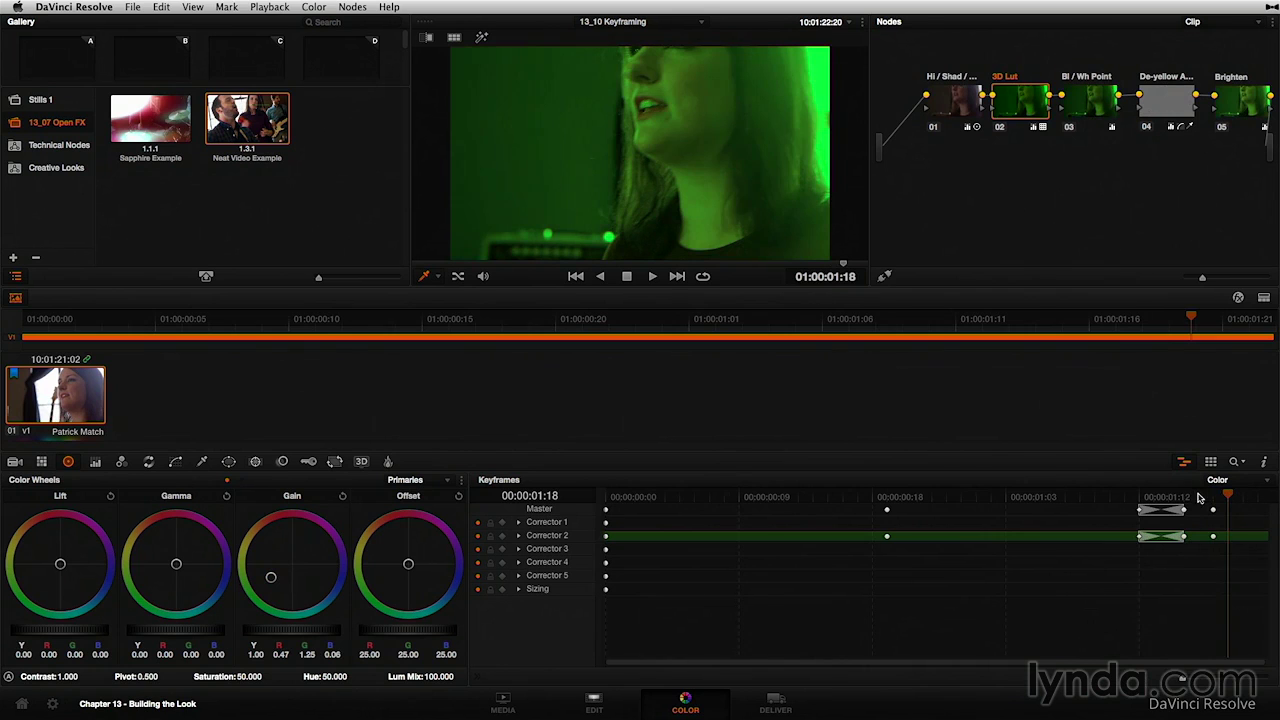
Step from 00:00:01:13 to 00:00:01:17 to review the abrupt green cut.
{"action": "left_click", "coordinate": [1156, 496]}
{"action": "key", "text": "Right"}
{"action": "key", "text": "Right"}
{"action": "key", "text": "Right"}
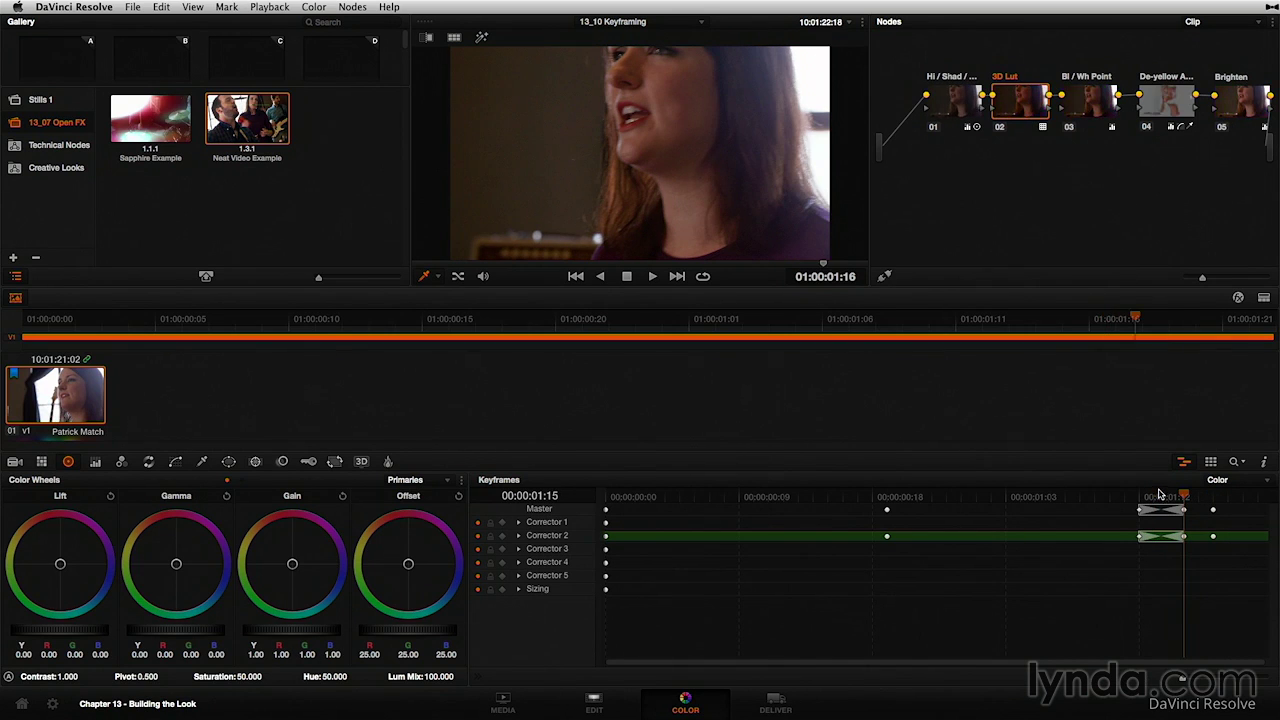
{"action": "key", "text": "Right"}
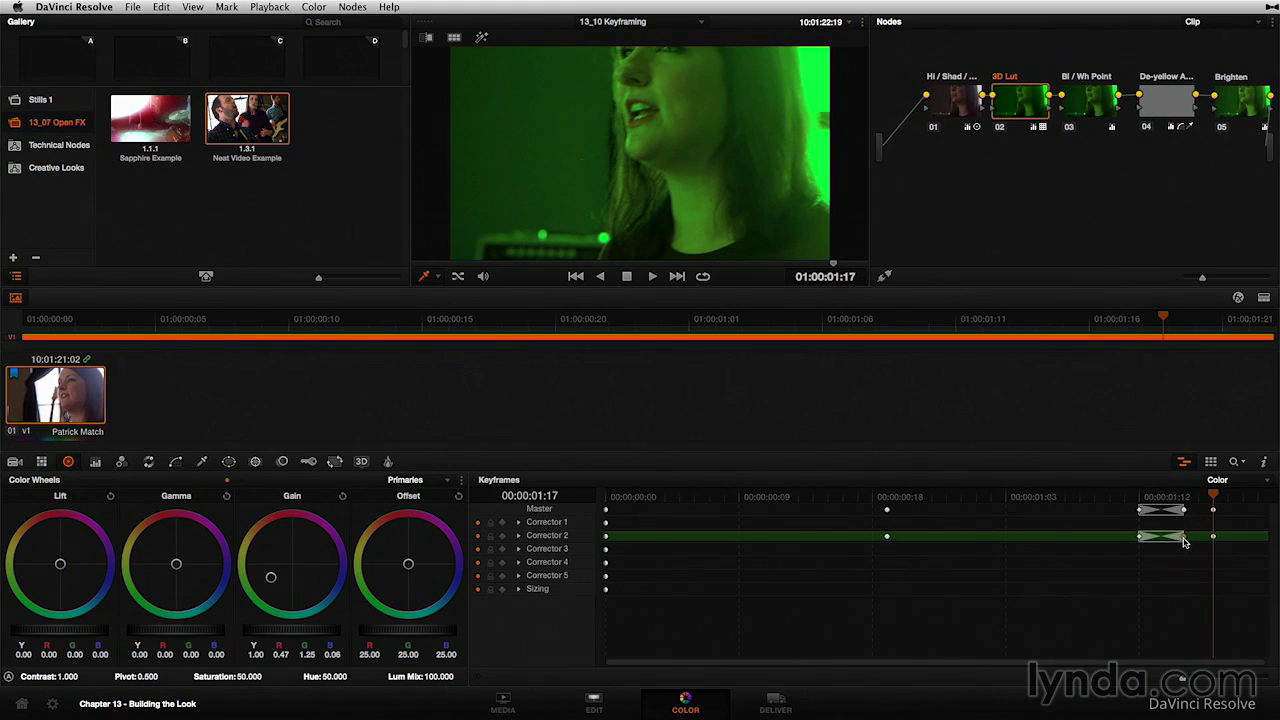
{"action": "right_click", "coordinate": [1188, 547]}
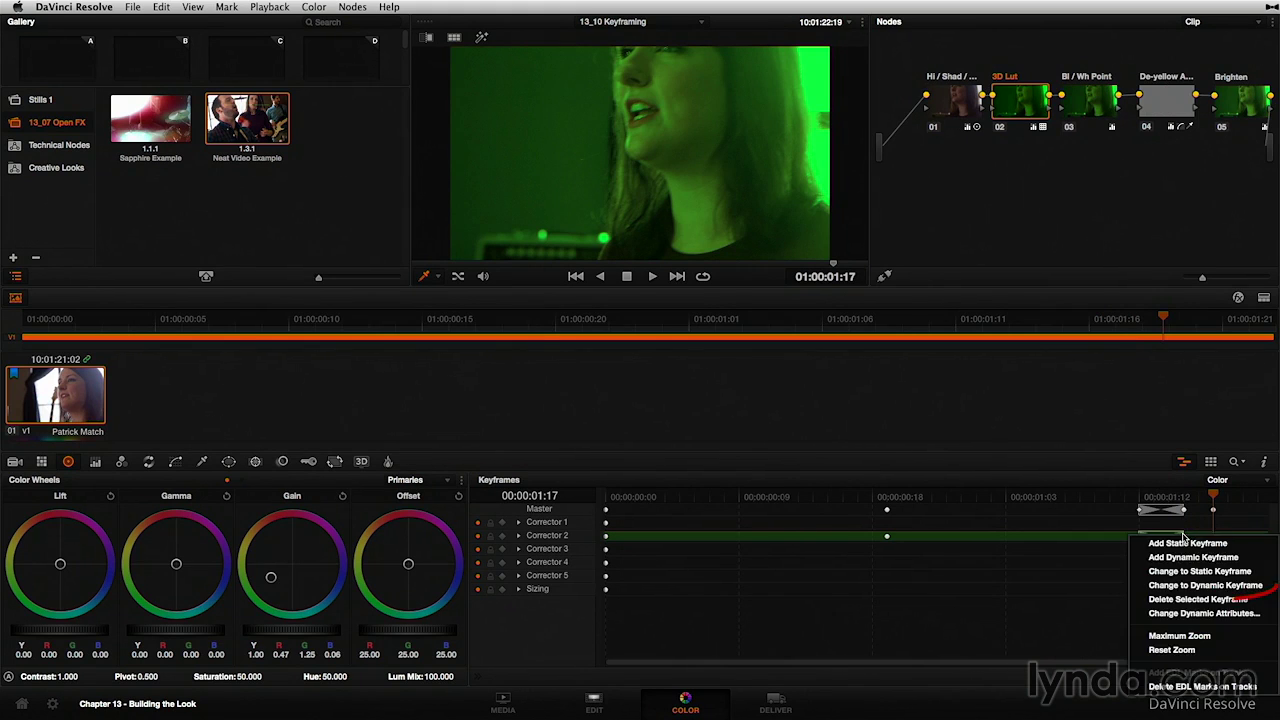
Change the Corrector 2 gain keyframes to dynamic and step through the transition frames.
{"action": "left_click", "coordinate": [1197, 586]}
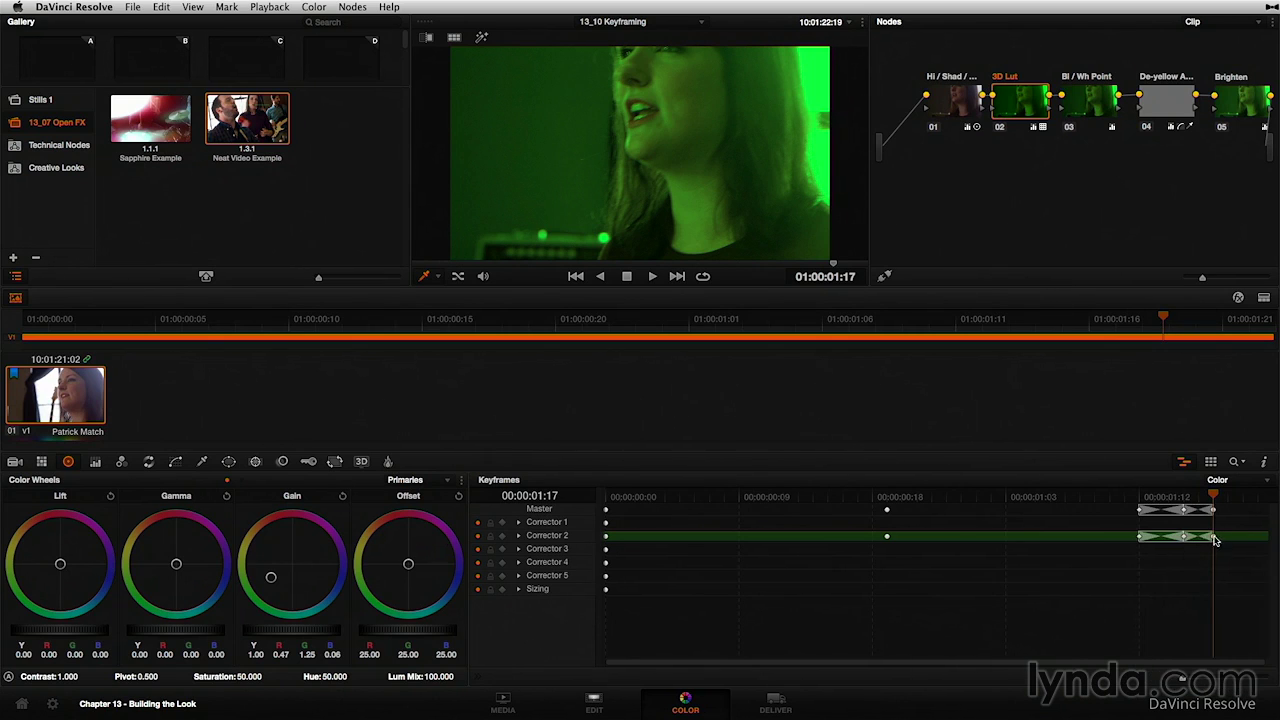
{"action": "key", "text": "Left"}
{"action": "key", "text": "Left"}
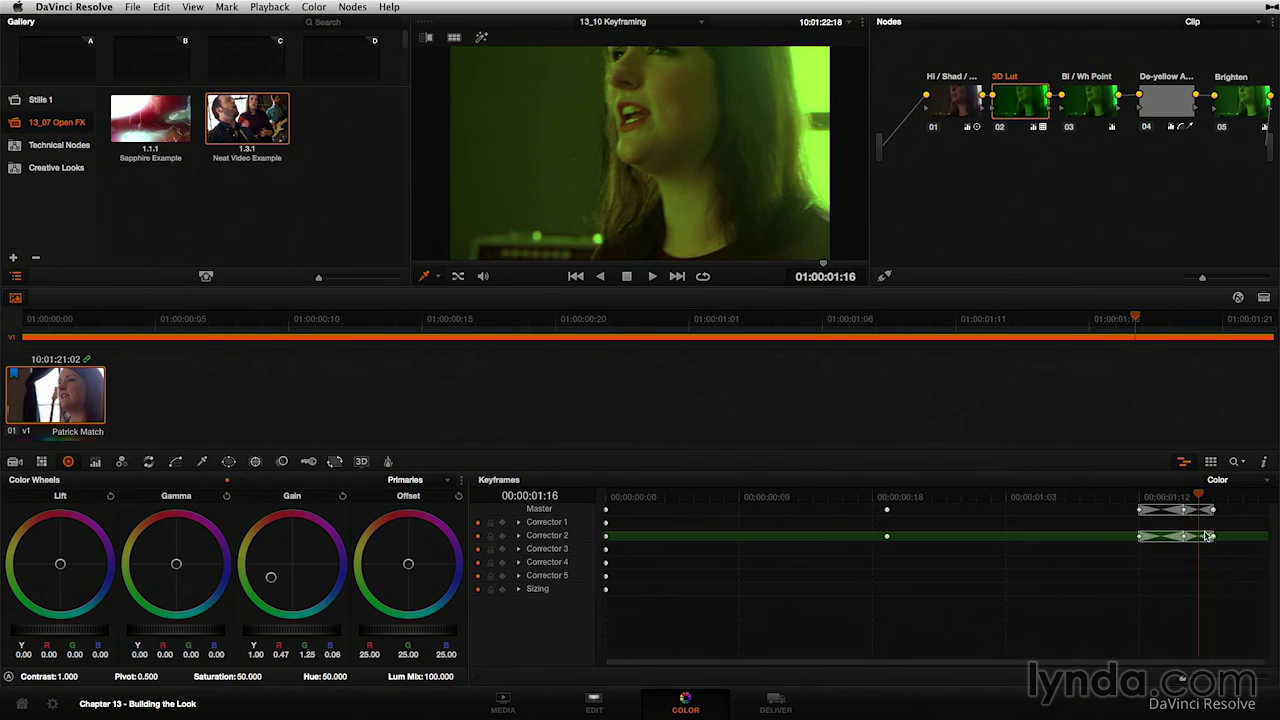
{"action": "key", "text": "Left"}
{"action": "key", "text": "Right"}
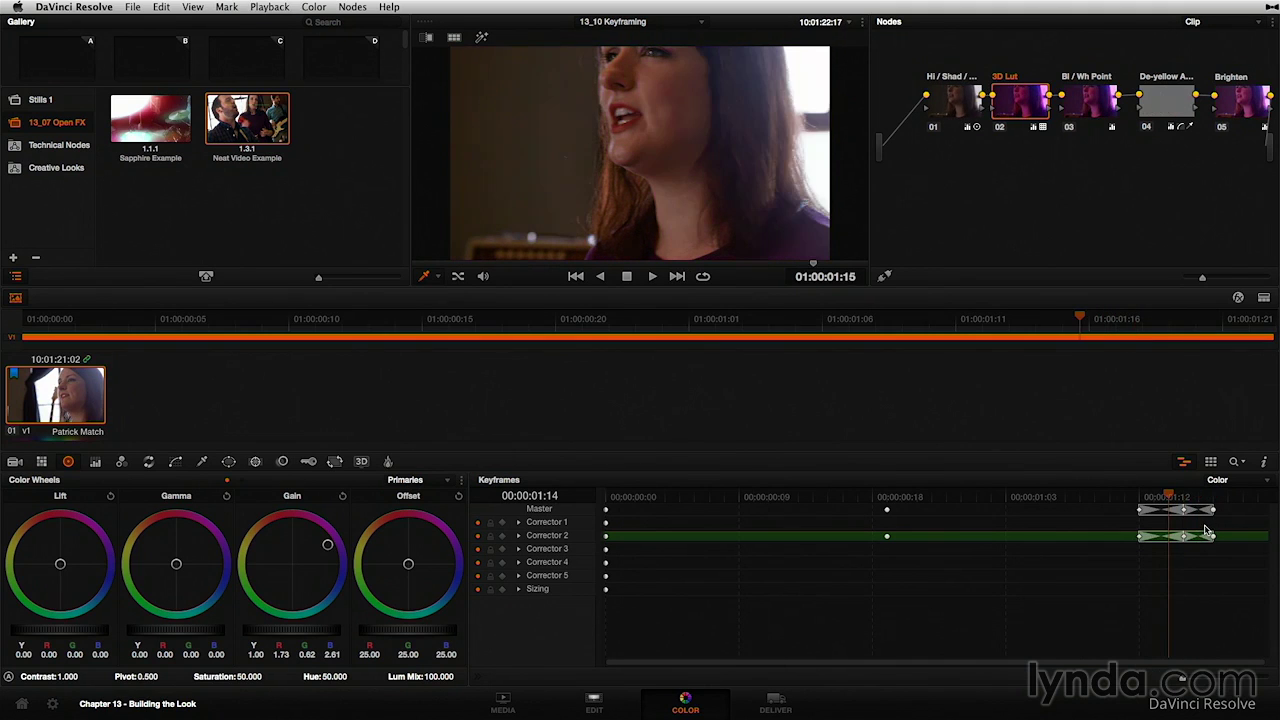
{"action": "key", "text": "Right"}
{"action": "key", "text": "Right"}
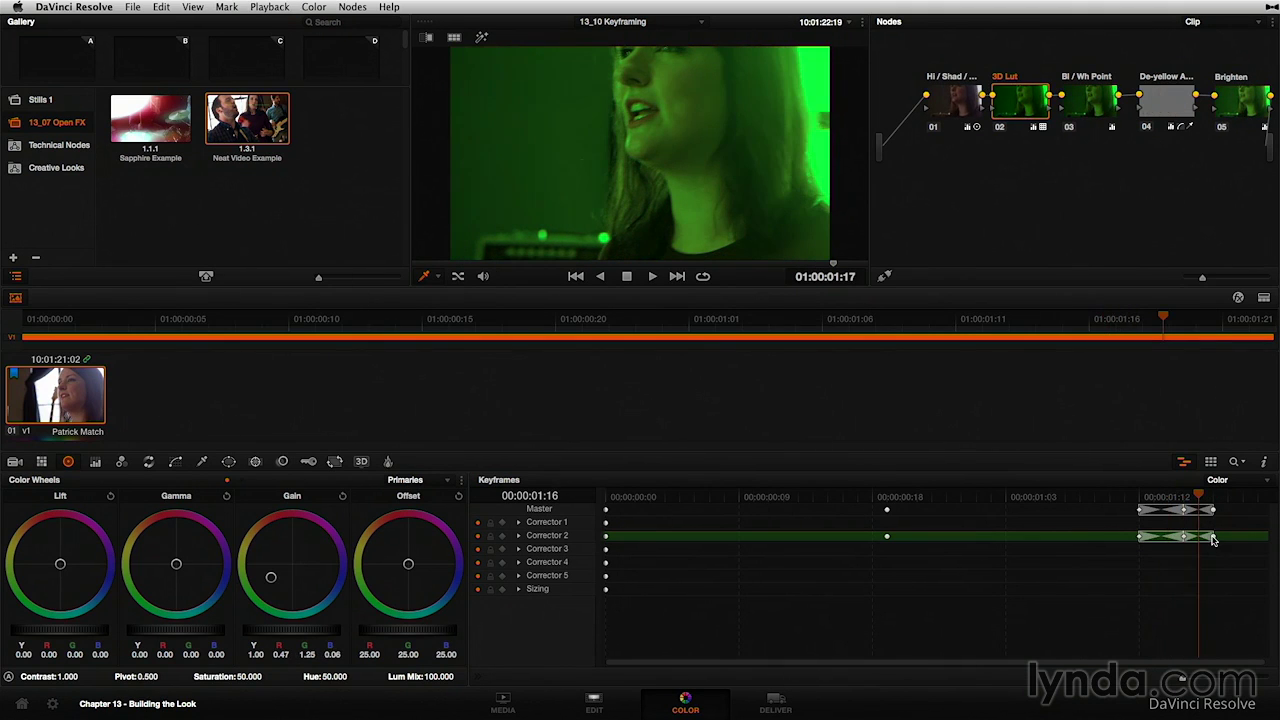
Move the last Corrector 2 keyframe to 00:00:01:20 and check the dissolve's end.
{"action": "left_click", "coordinate": [1213, 540]}
{"action": "left_click_drag", "start_coordinate": [1215, 540], "coordinate": [1257, 541]}
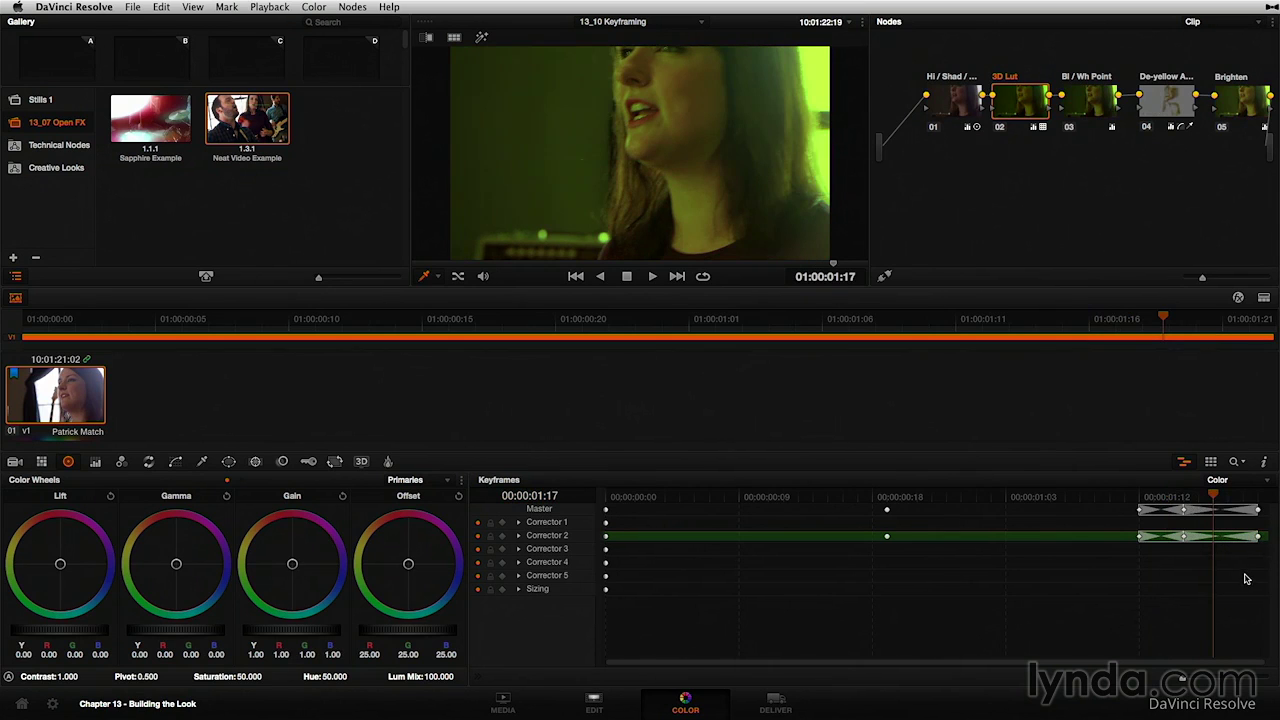
{"action": "left_click", "coordinate": [1246, 577]}
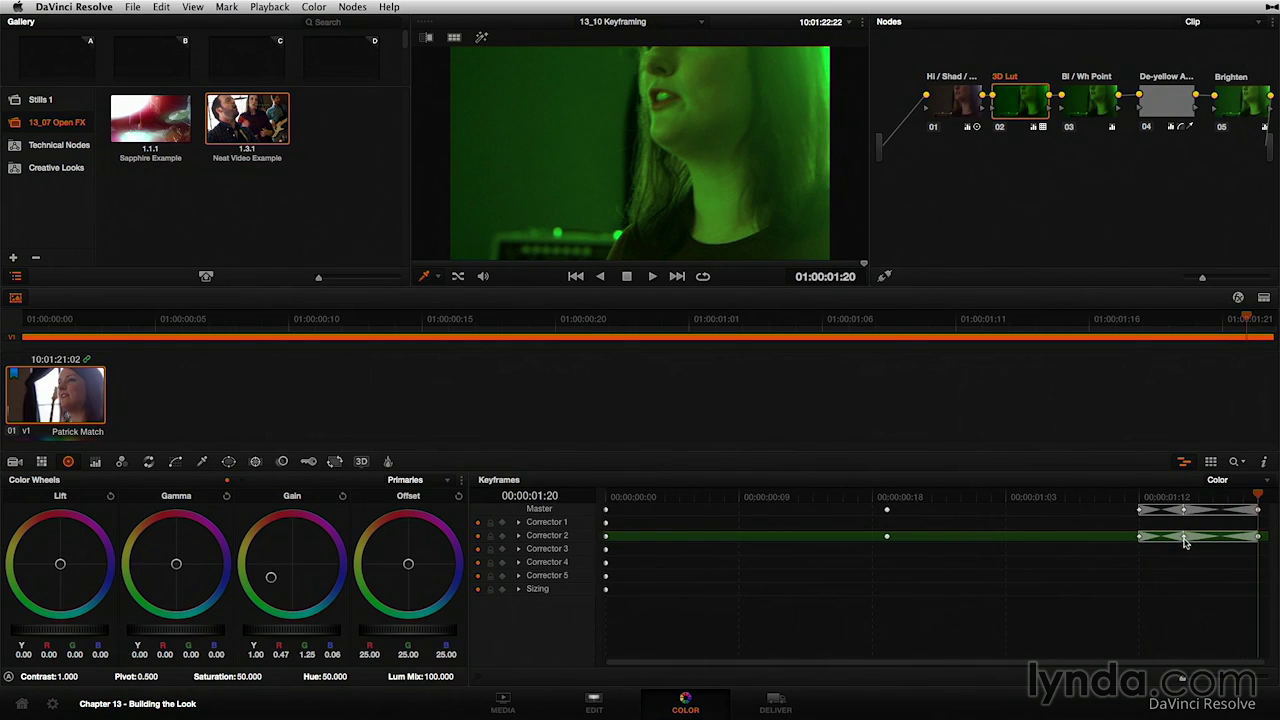
{"action": "right_click", "coordinate": [1184, 541]}
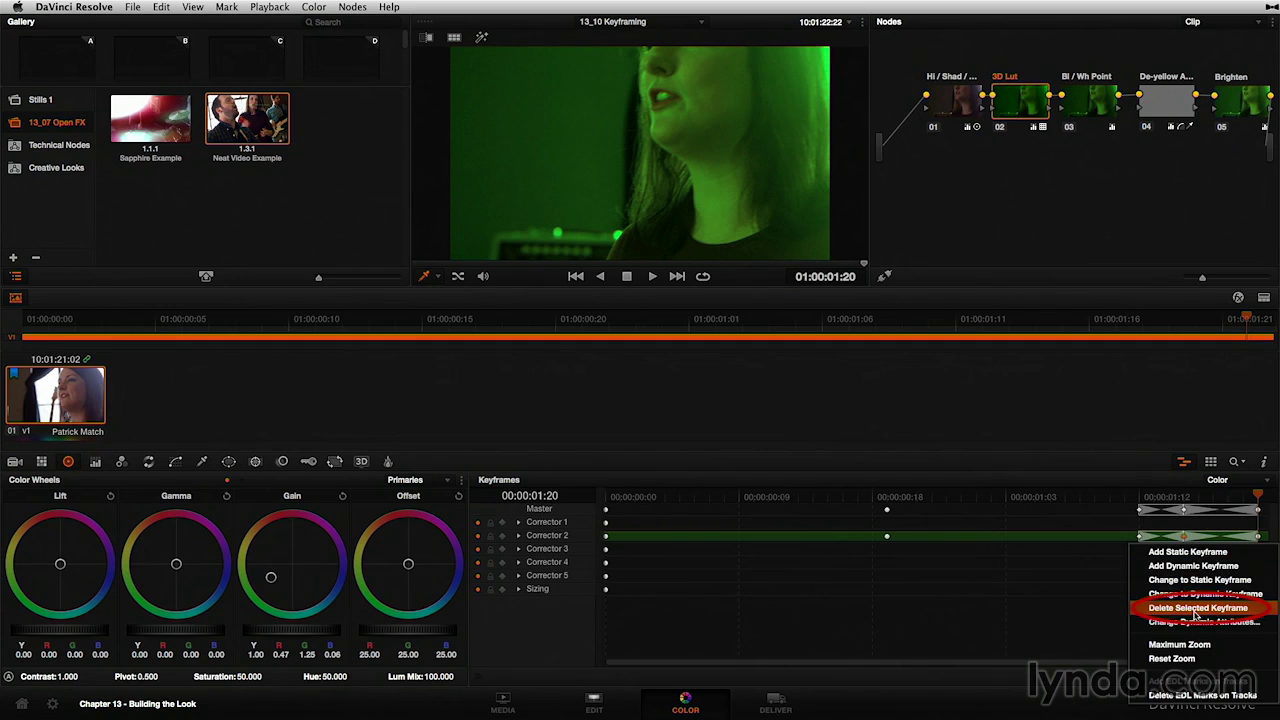
Delete the middle Corrector 2 keyframe so the gain dissolve spans only the first and last keyframes.
{"action": "left_click", "coordinate": [1197, 608]}
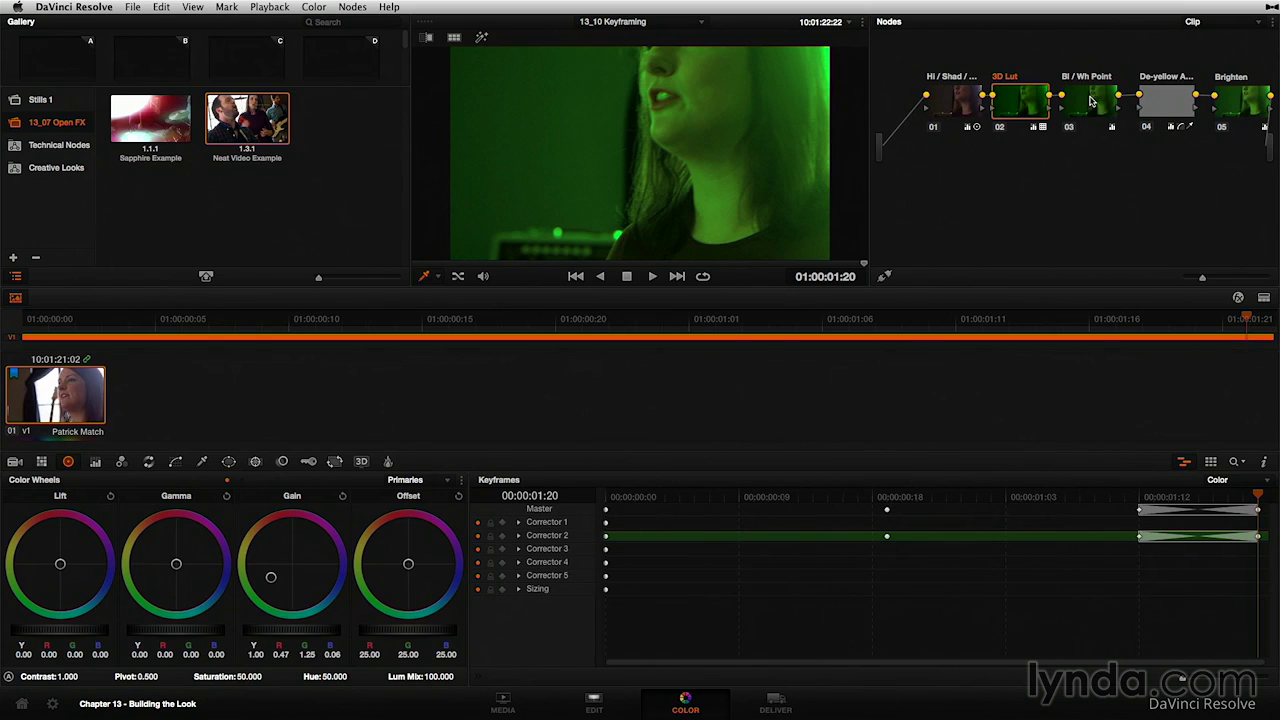
Select the De-yellow node and add a dynamic keyframe in its Key palette at 00:00:00:10.
{"action": "left_click", "coordinate": [1171, 108]}
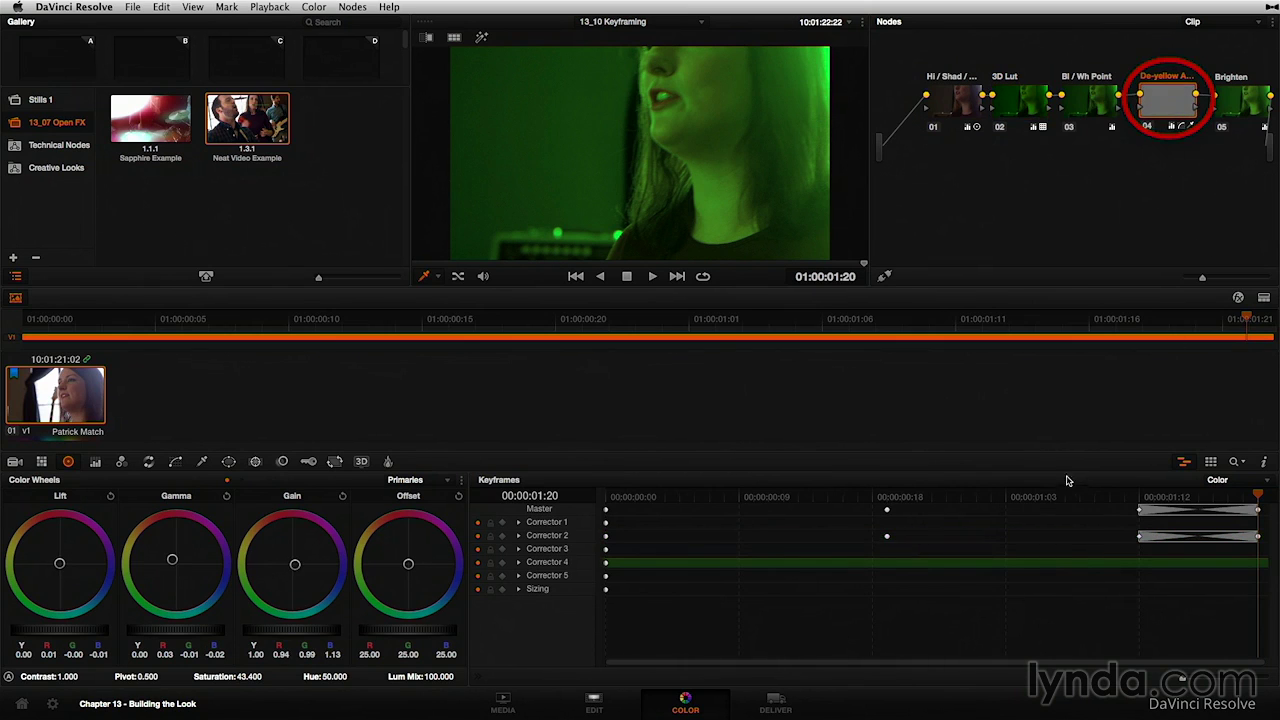
{"action": "left_click_drag", "start_coordinate": [1052, 490], "coordinate": [960, 480]}
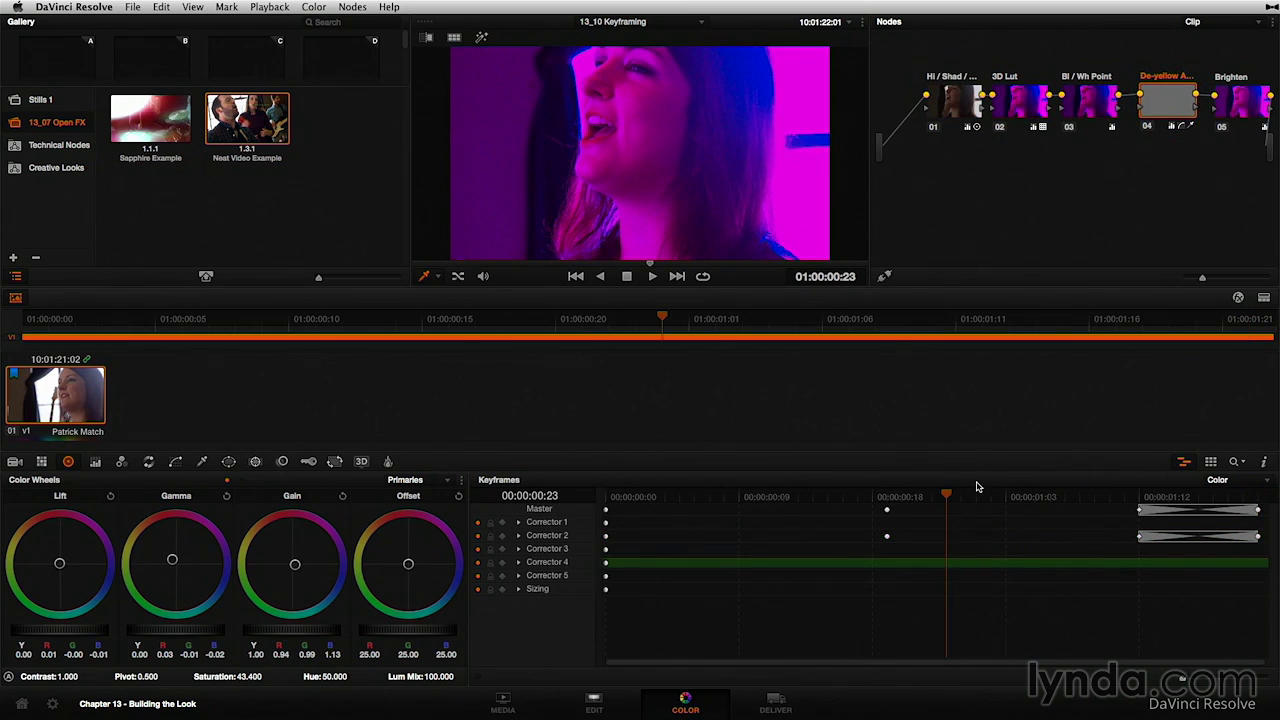
{"action": "left_click", "coordinate": [751, 497]}
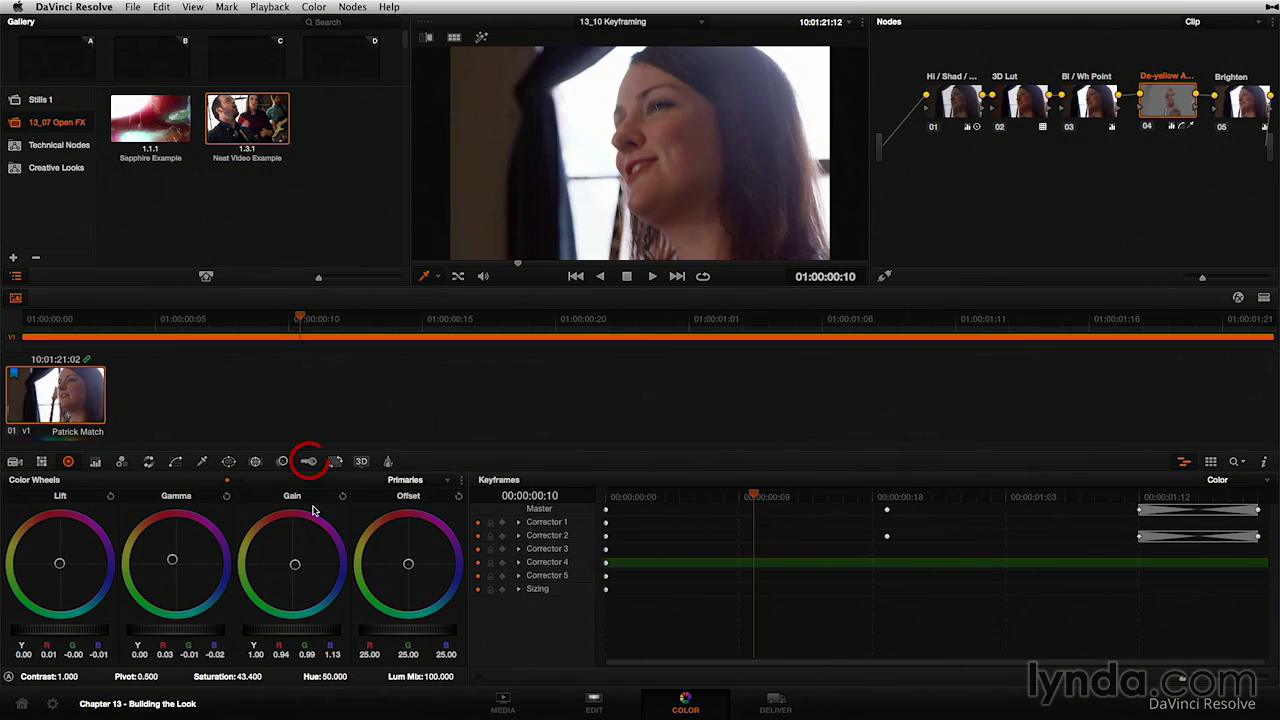
{"action": "left_click", "coordinate": [308, 462]}
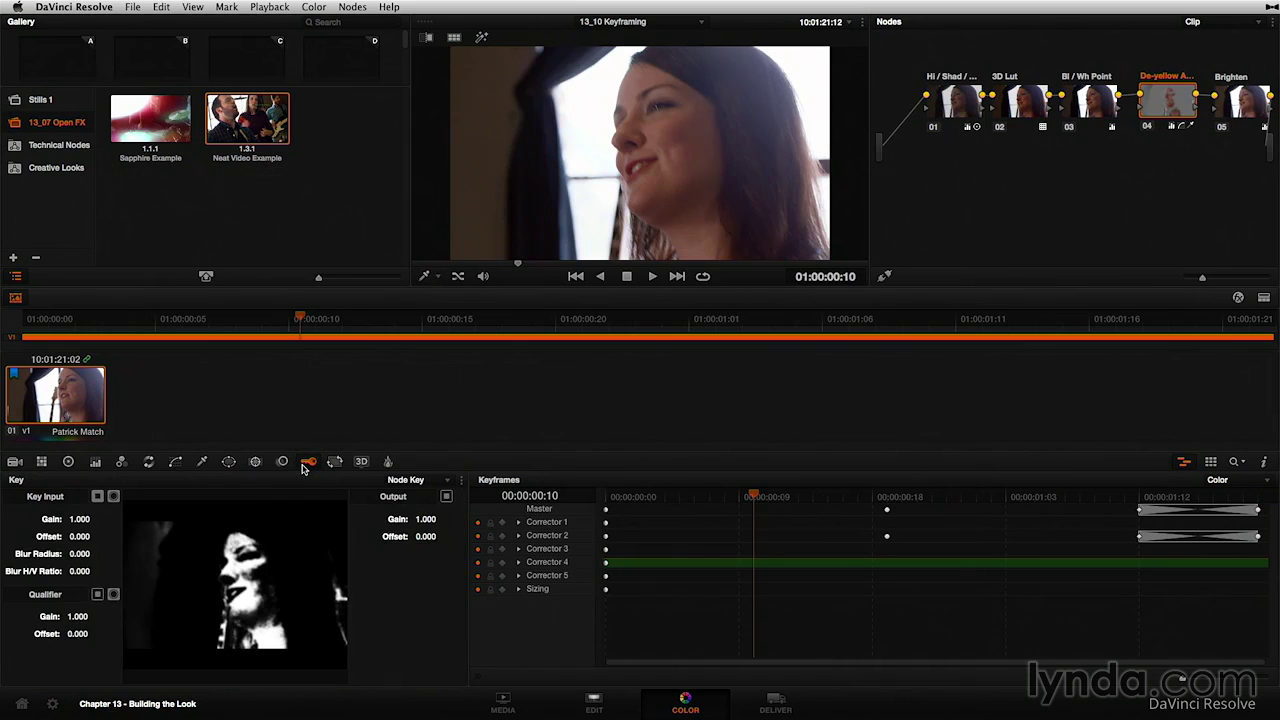
{"action": "key", "text": "super+bracketright"}
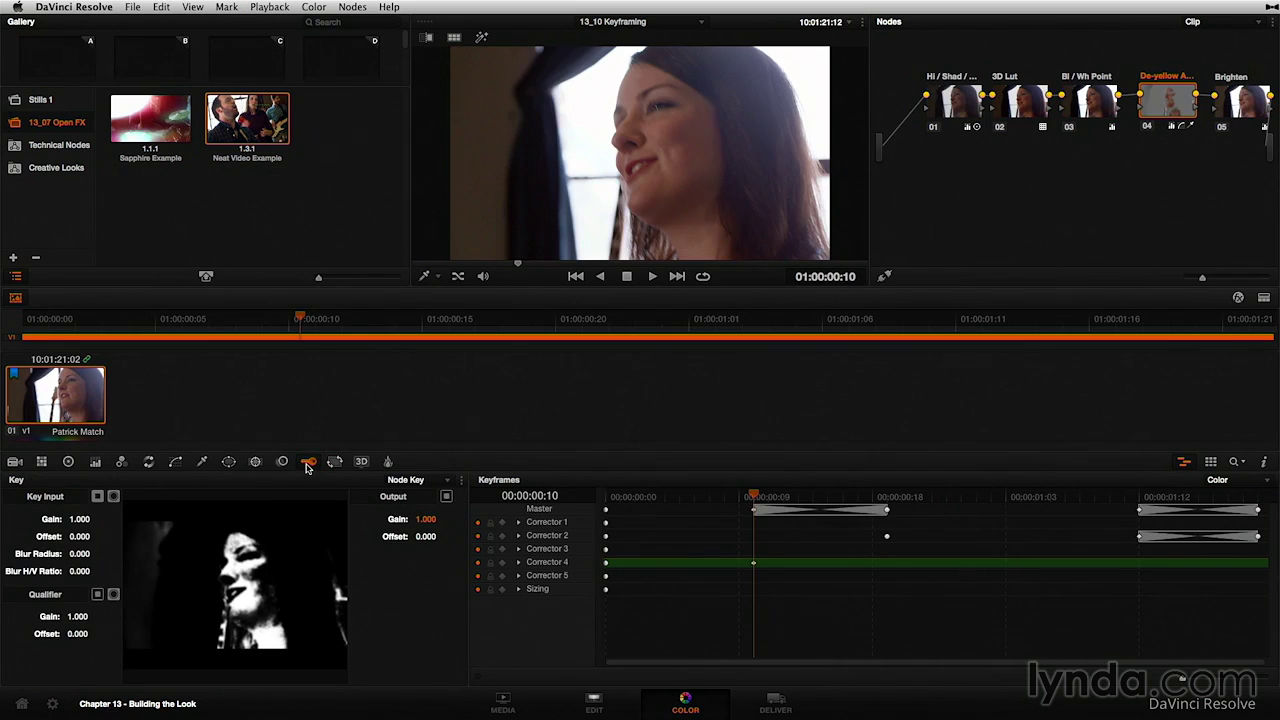
{"action": "left_click", "coordinate": [858, 497]}
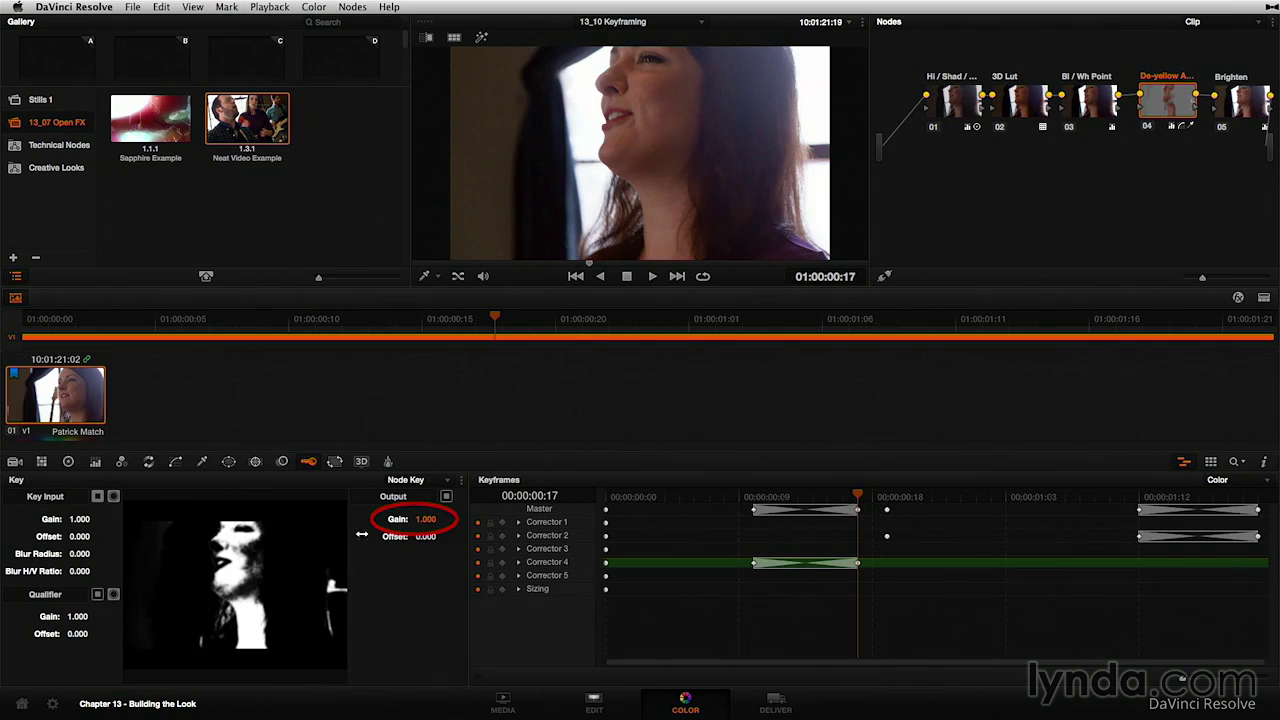
Lower the De-yellow key Output Gain to 0.000 and step back to check the fade.
{"action": "left_click_drag", "start_coordinate": [428, 521], "coordinate": [380, 521]}
{"action": "key", "text": "Left"}
{"action": "key", "text": "Left"}
{"action": "key", "text": "Left"}
{"action": "key", "text": "Left"}
{"action": "key", "text": "Left"}
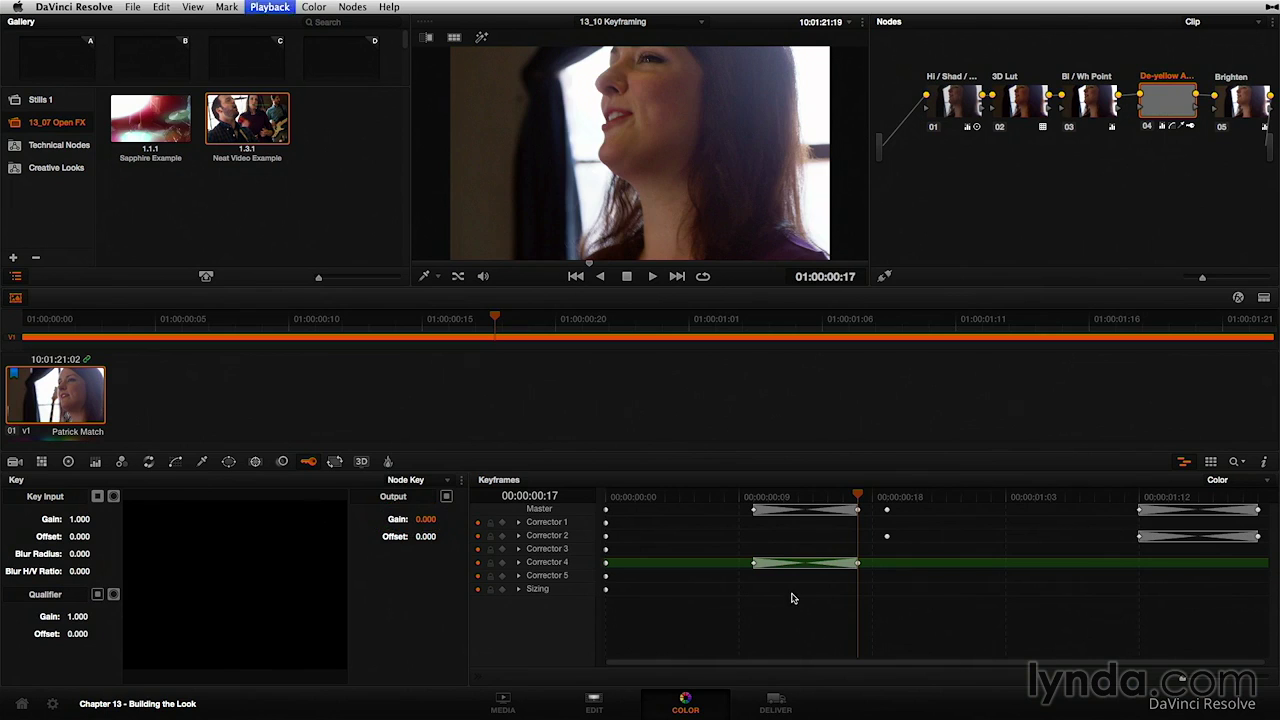
{"action": "key", "text": "Left"}
{"action": "key", "text": "Left"}
{"action": "key", "text": "Left"}
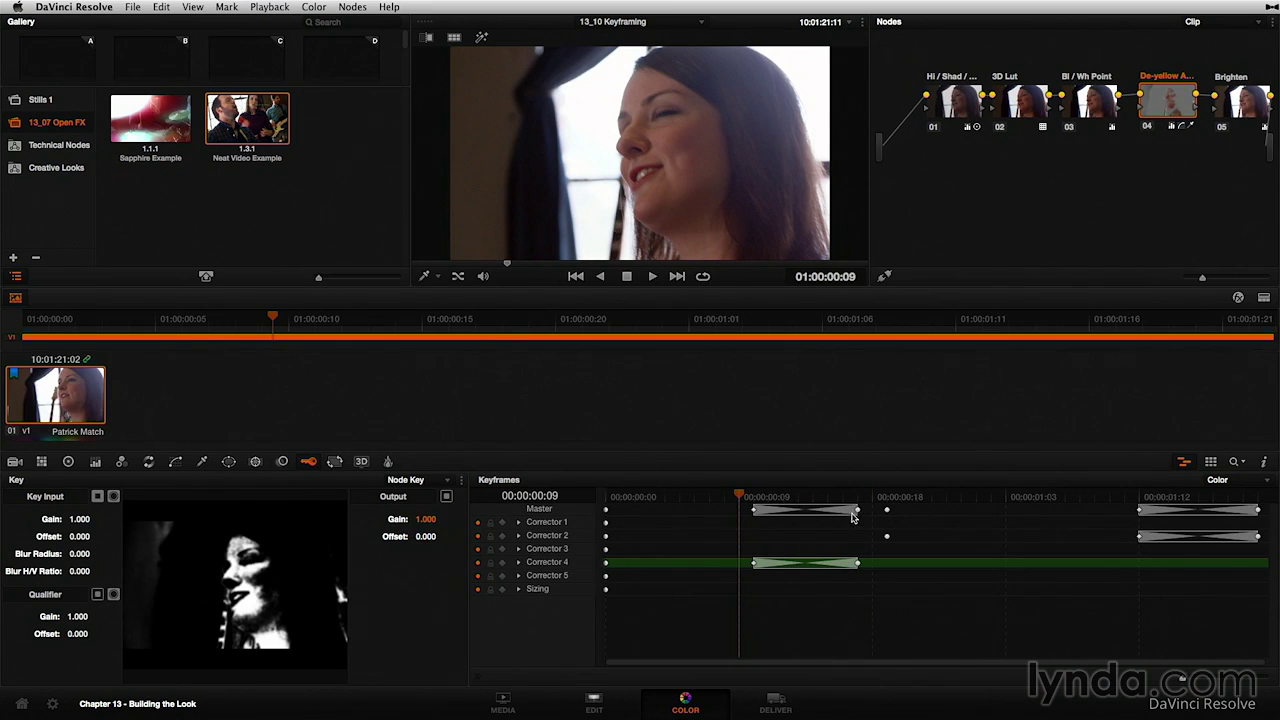
Stretch the Corrector 4 and Master dissolves so the key fade runs 00:00:00:10 to about 00:00:00:22.
{"action": "left_click_drag", "start_coordinate": [857, 513], "coordinate": [962, 513]}
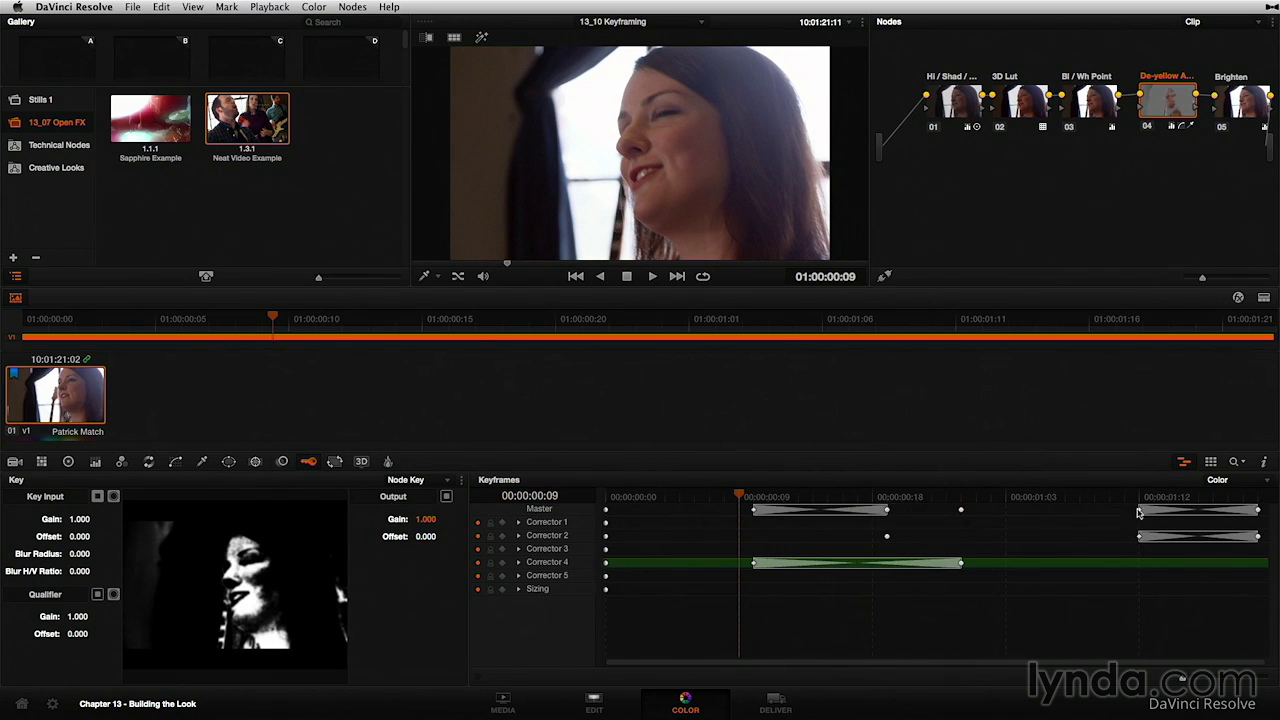
{"action": "left_click_drag", "start_coordinate": [1140, 513], "coordinate": [901, 513]}
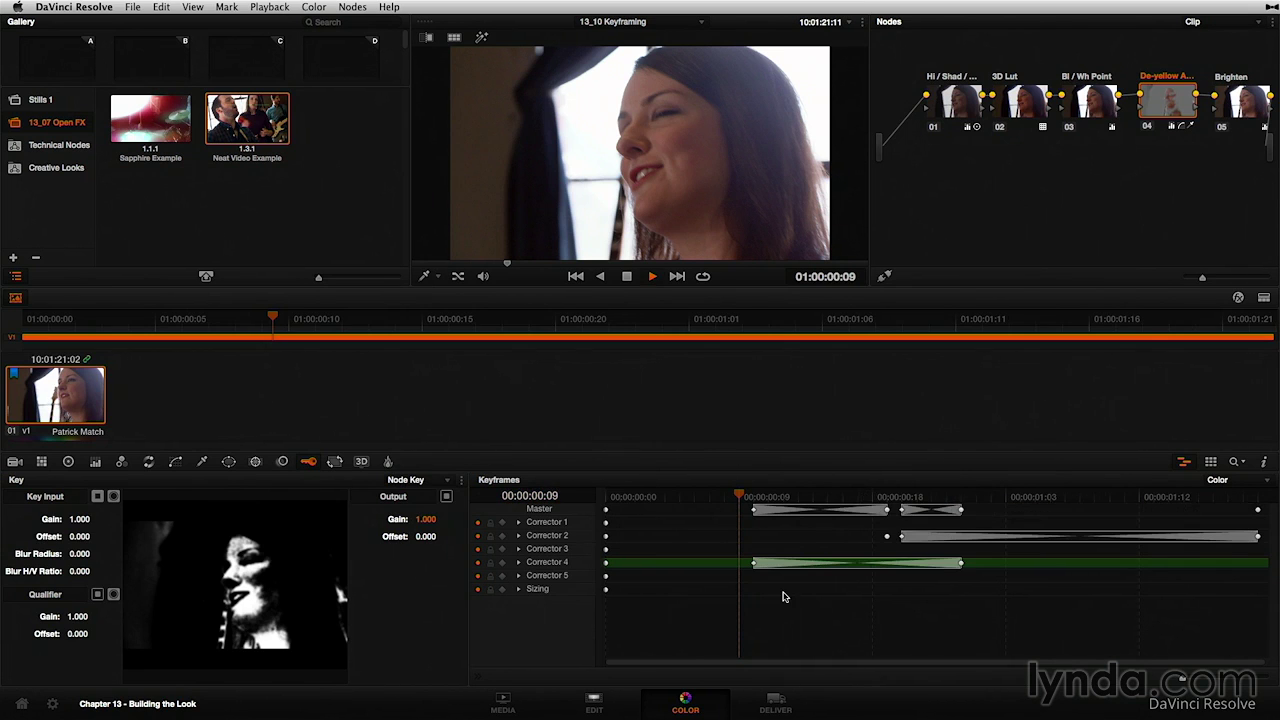
{"action": "key", "text": "space"}
{"action": "key", "text": "space"}
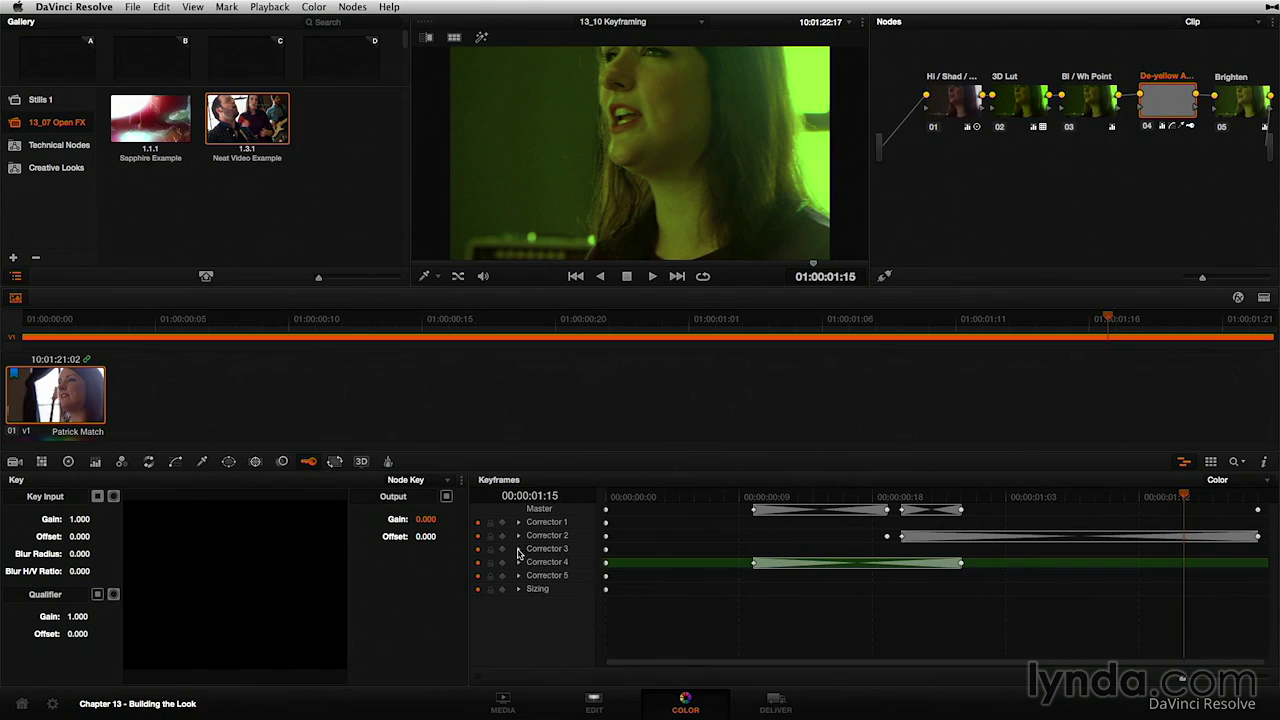
Add a static keyframe on Corrector 4 at 00:00:01:15.
{"action": "left_click", "coordinate": [518, 562]}
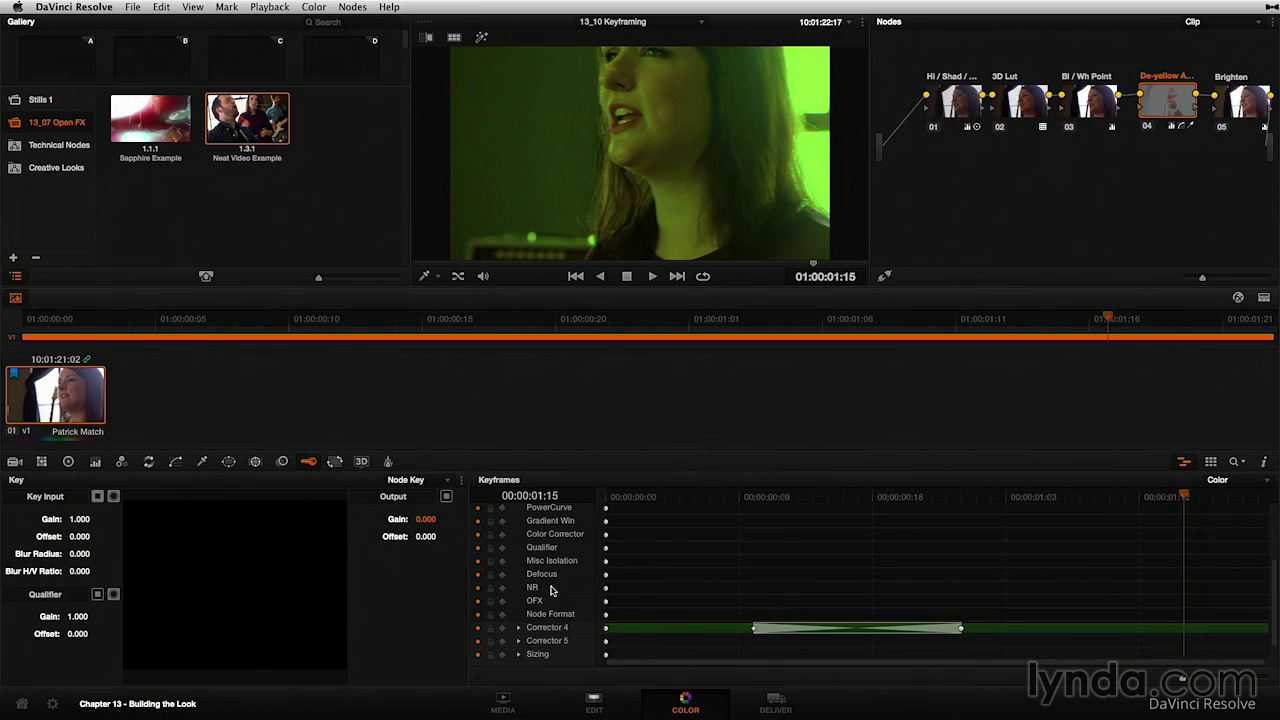
{"action": "right_click", "coordinate": [677, 595]}
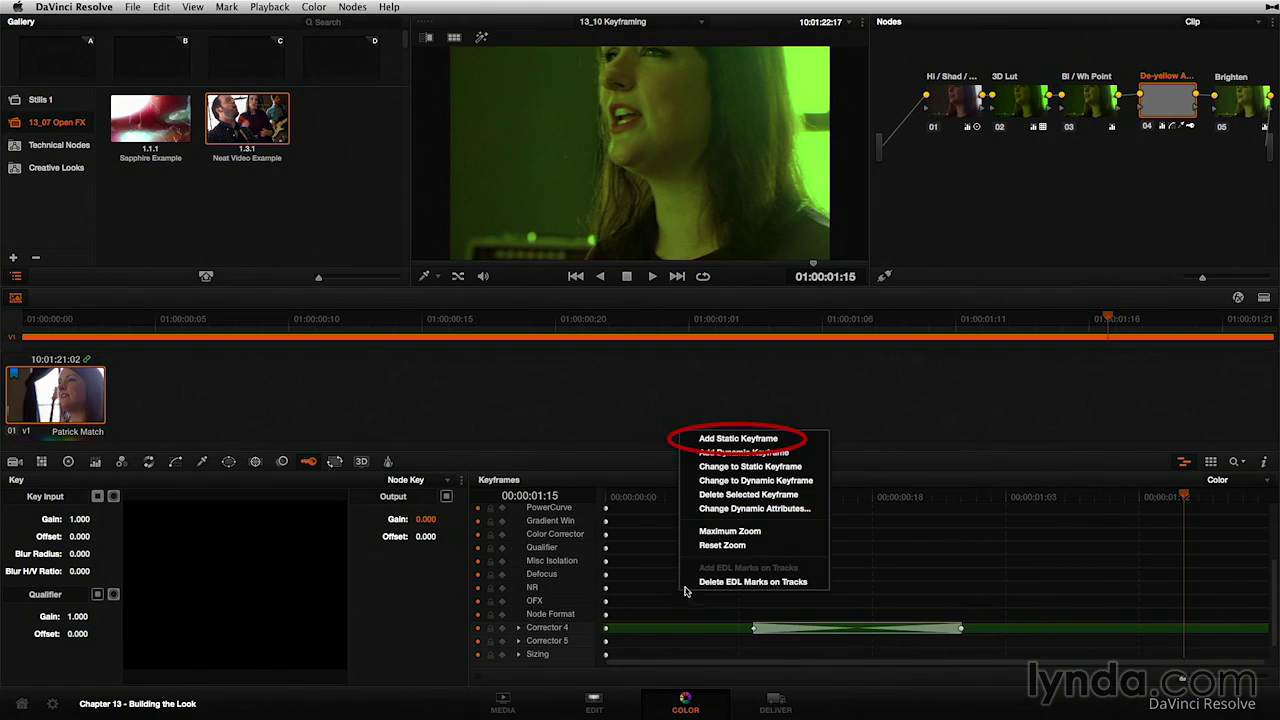
{"action": "left_click", "coordinate": [743, 440]}
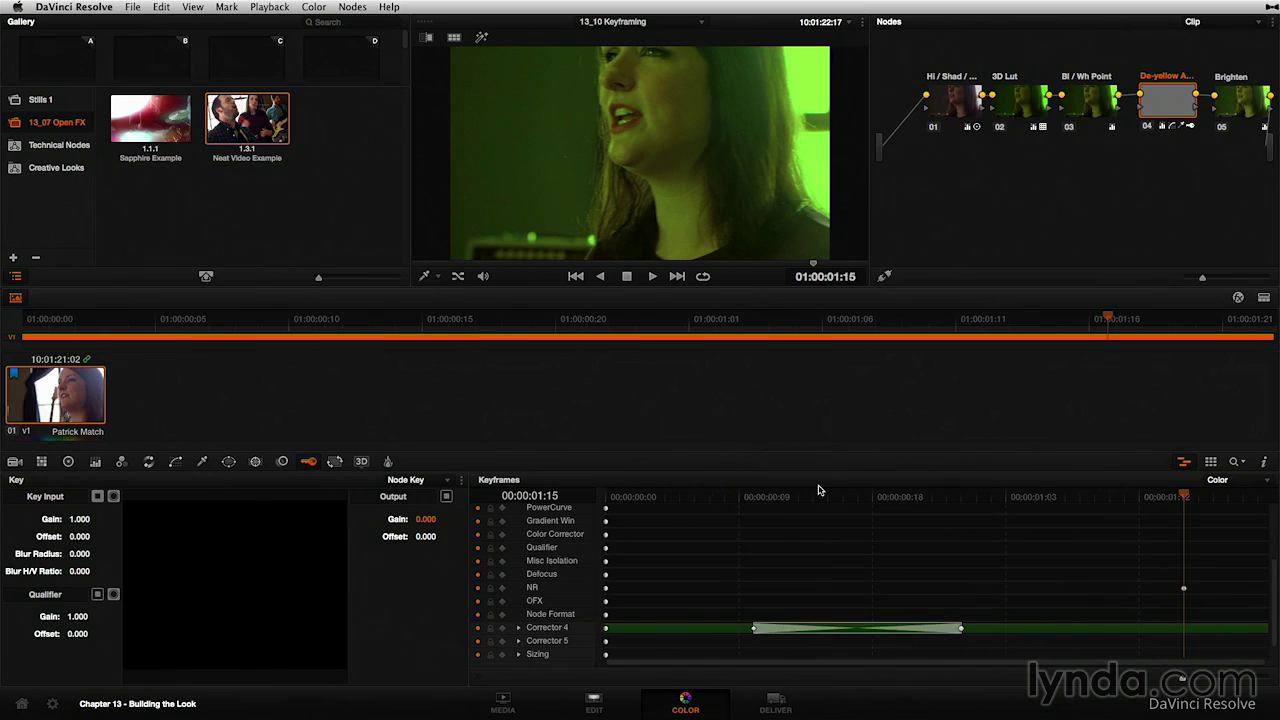
{"action": "left_click", "coordinate": [1183, 590]}
Move the Corrector 2 dissolve start to about 00:00:00:22, where the De-yellow fade ends.
{"action": "left_click_drag", "start_coordinate": [1274, 596], "coordinate": [1275, 526]}
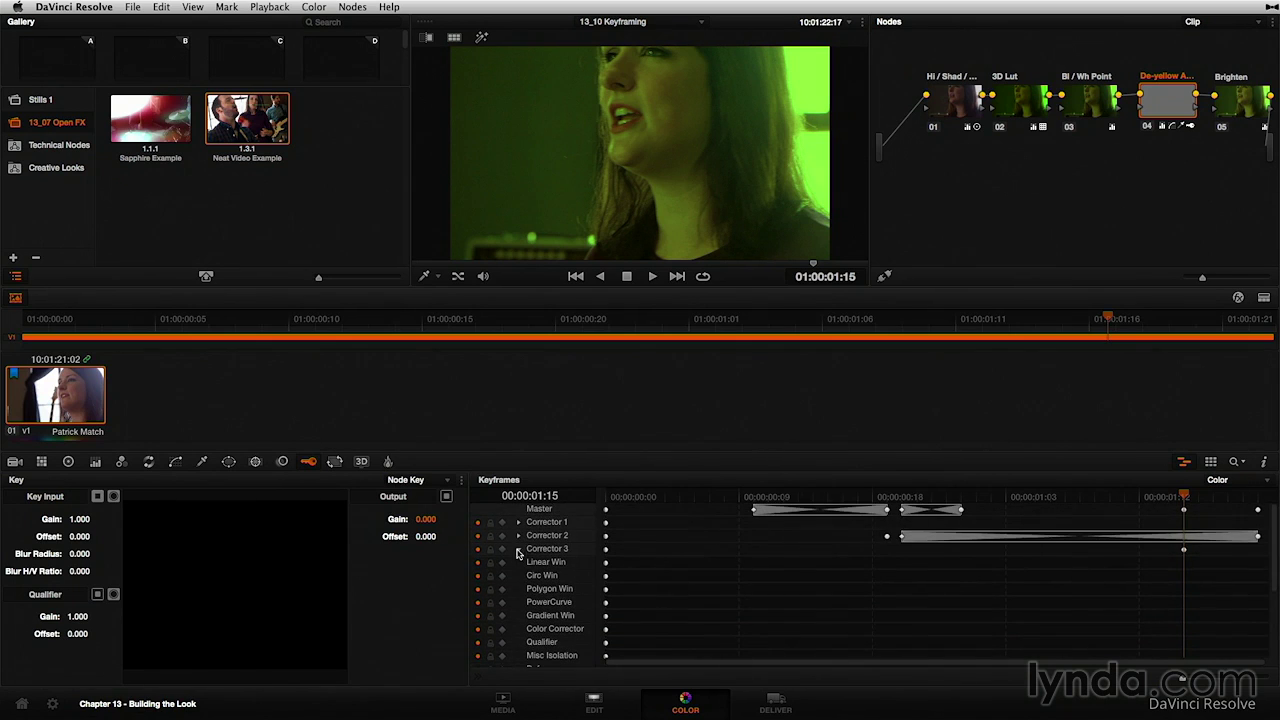
{"action": "left_click", "coordinate": [519, 549]}
{"action": "left_click_drag", "start_coordinate": [901, 537], "coordinate": [946, 511]}
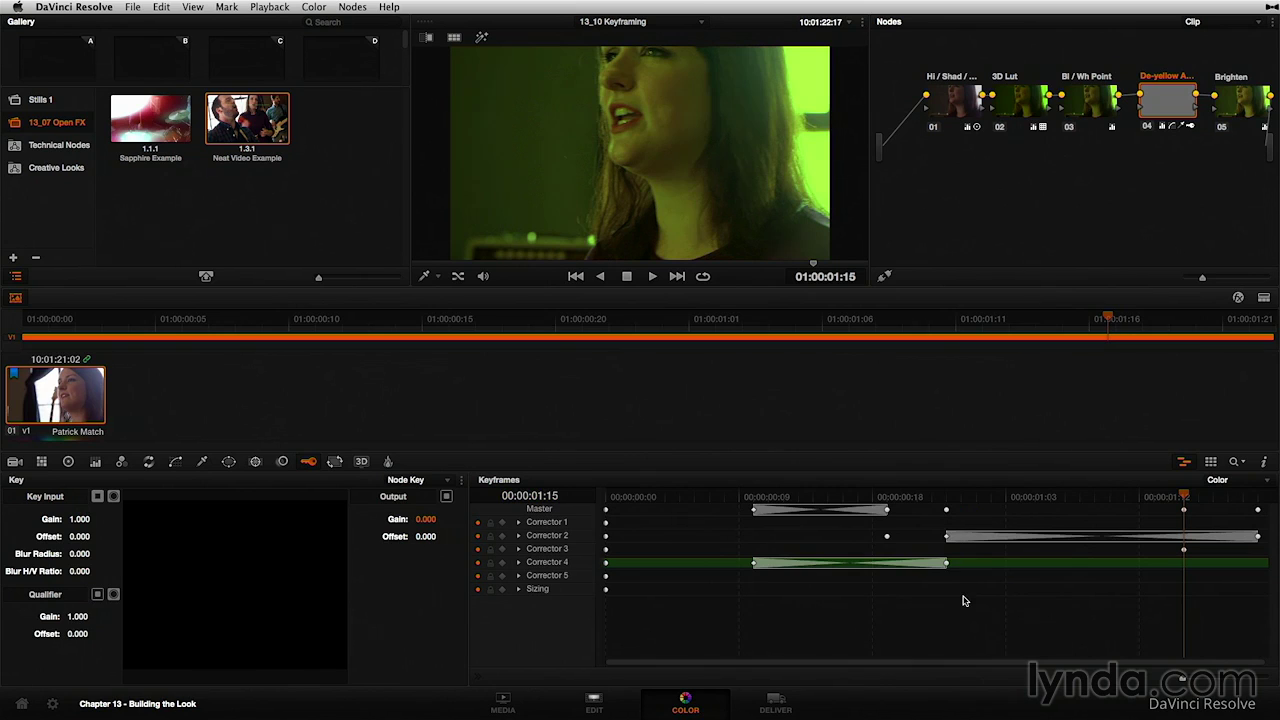